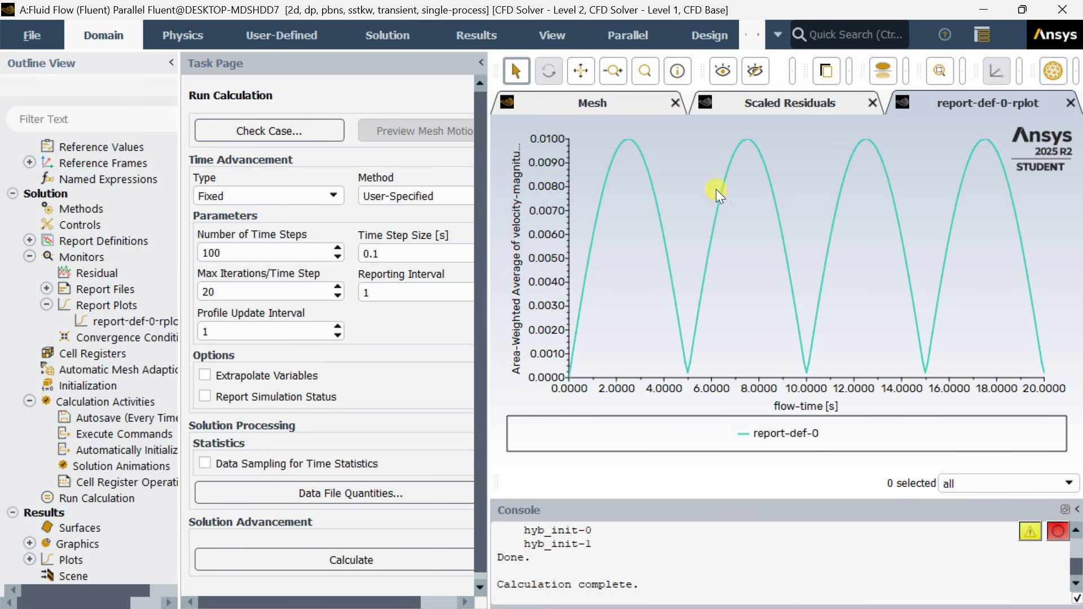
click(299, 35)
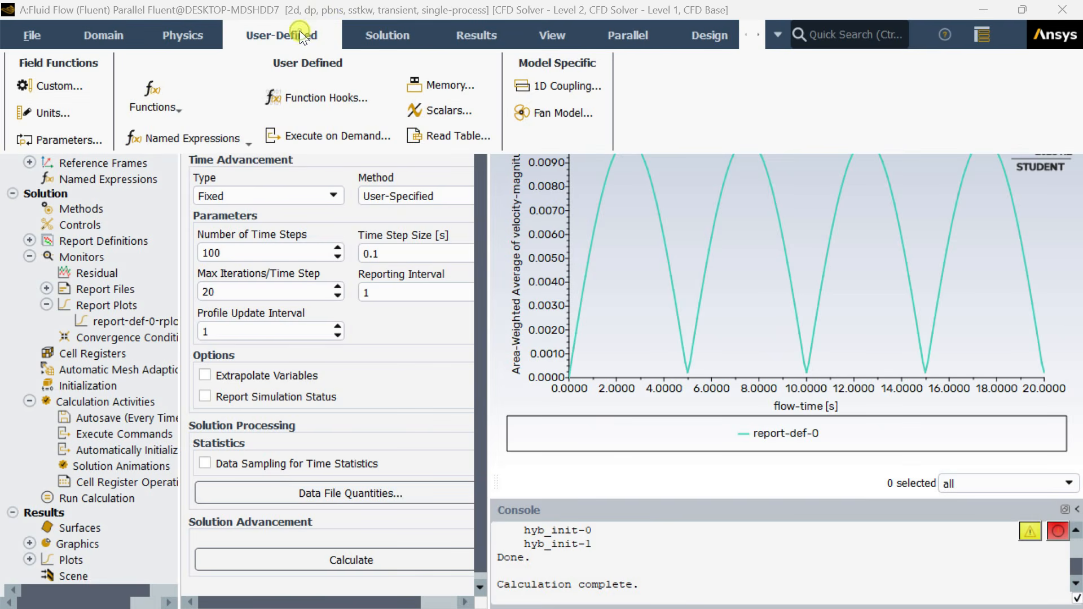
click(803, 316)
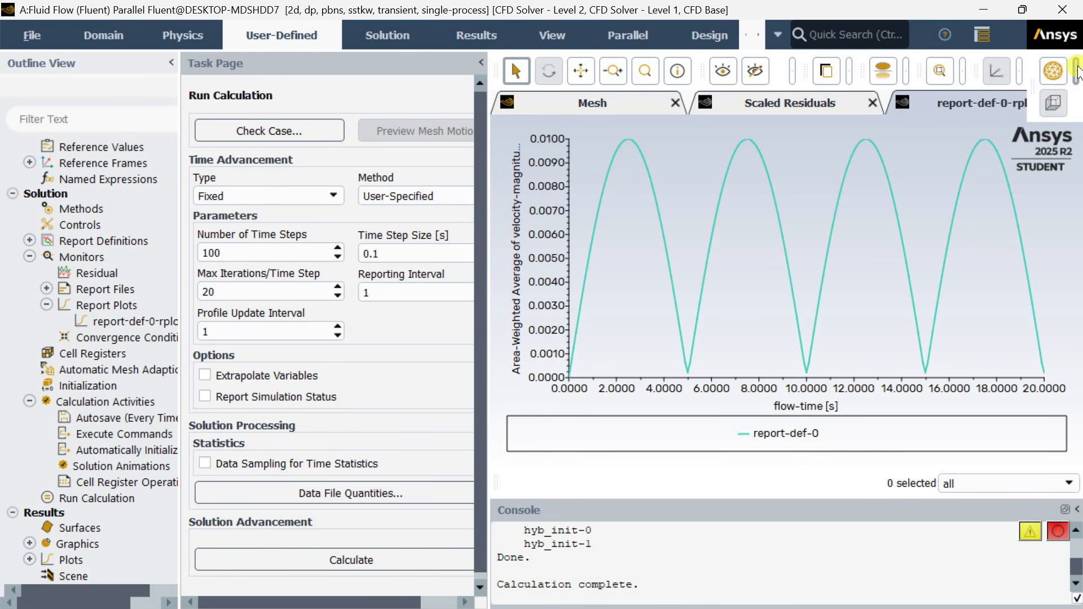
click(960, 73)
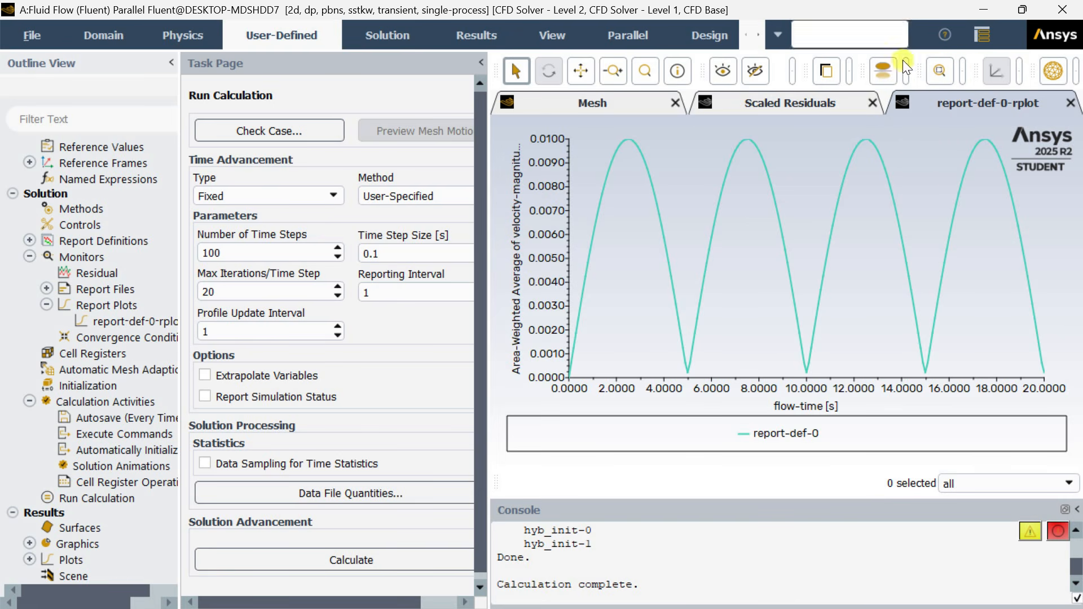
- Start a new report plot under Monitors and create an area-weighted average surface report definition for it
click(30, 257)
click(30, 256)
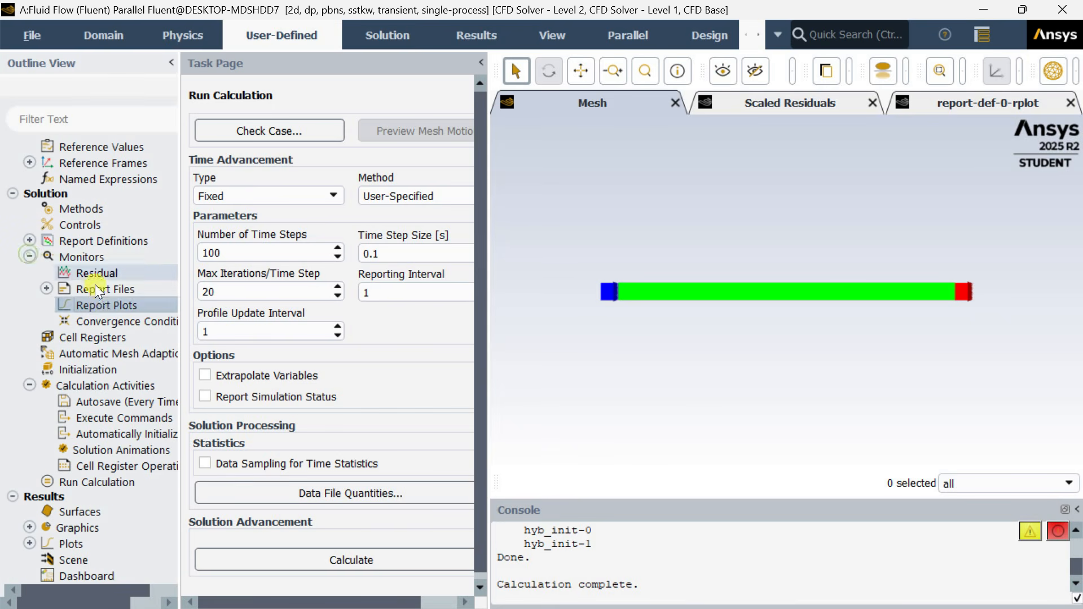
double_click(104, 306)
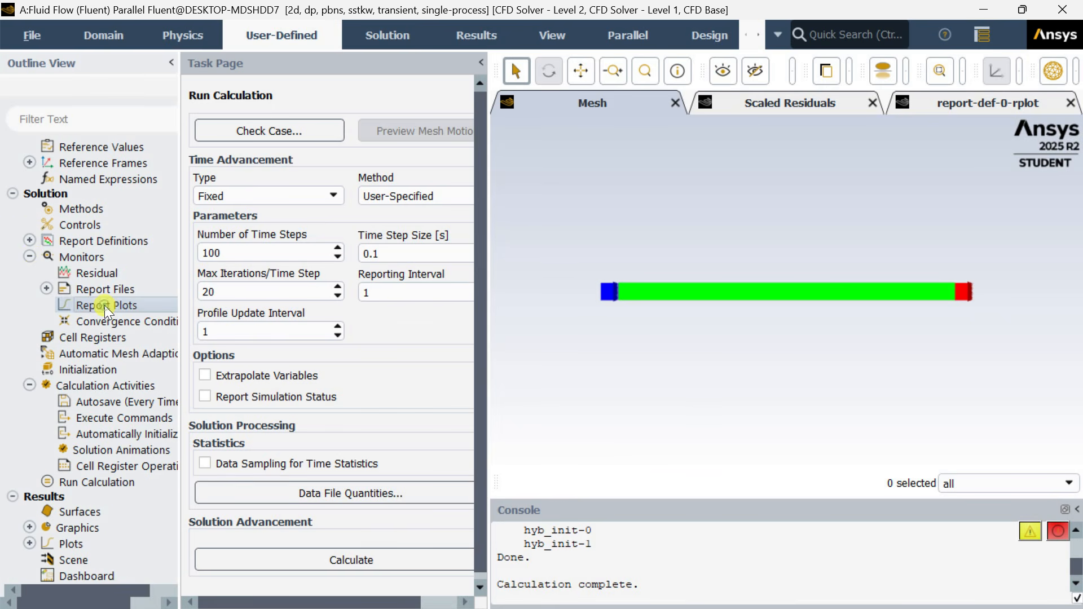
click(306, 337)
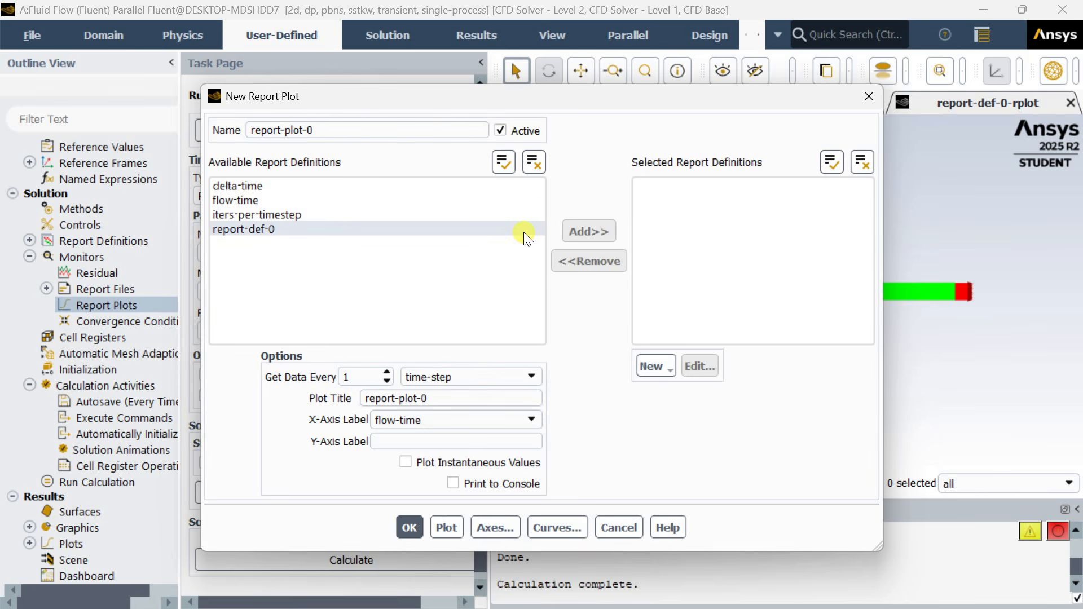
click(653, 367)
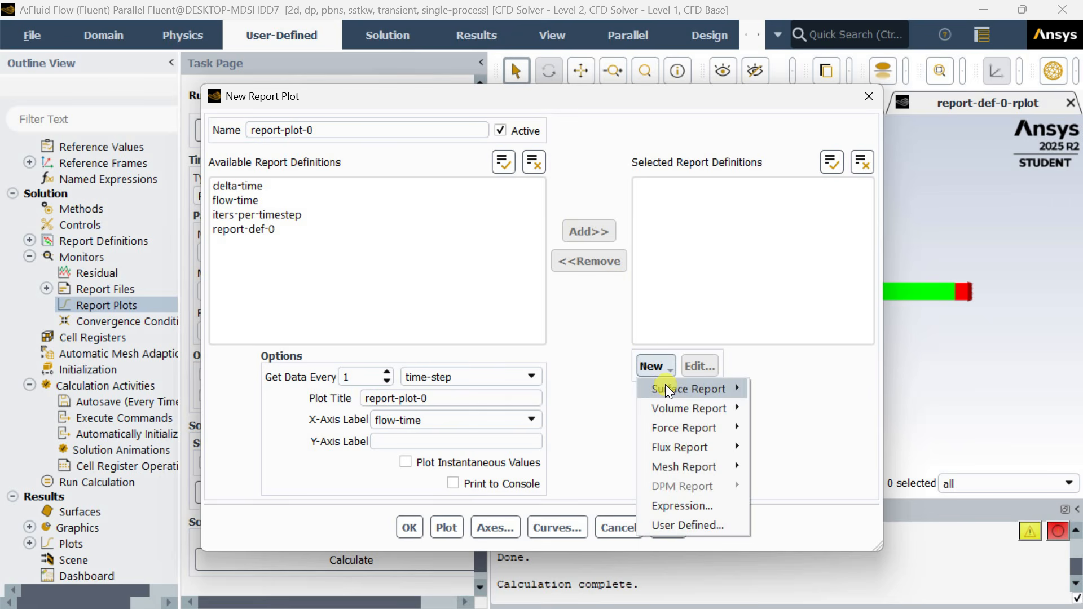
mouse_move(669, 390)
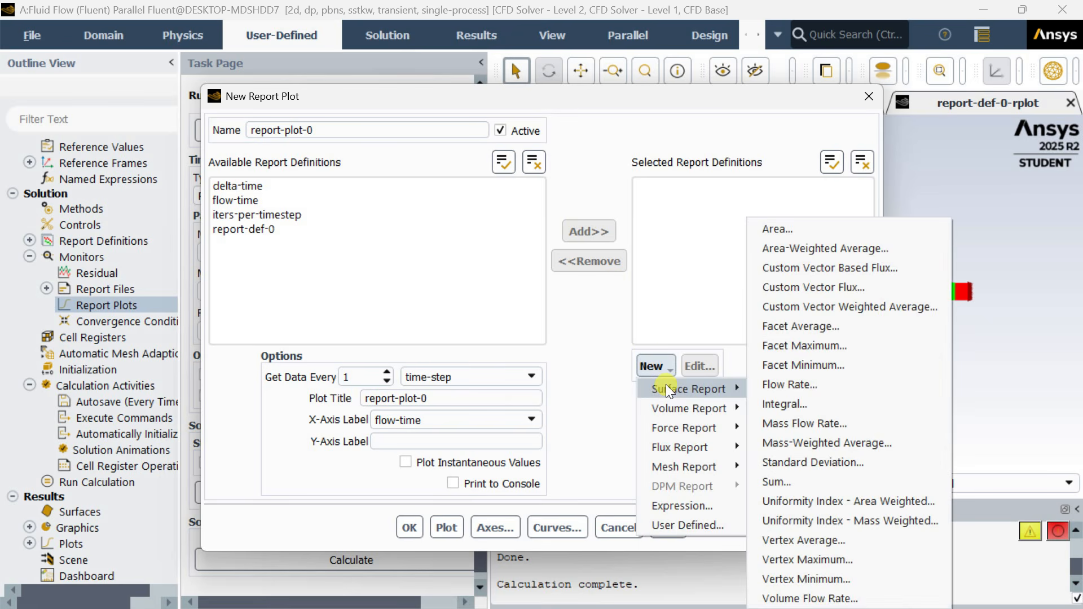
click(867, 249)
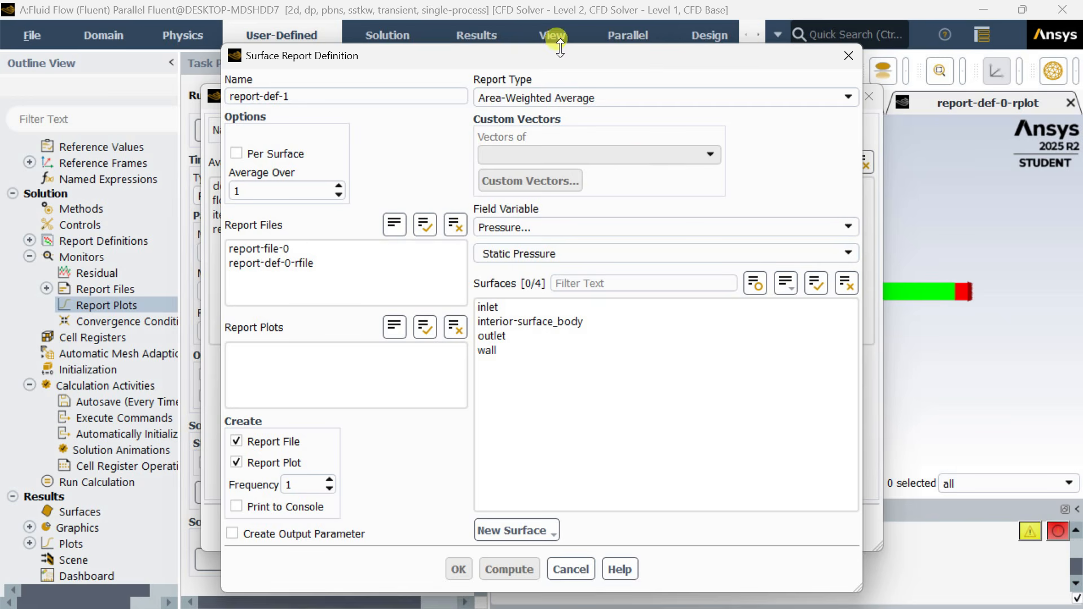
- Set the surface report's field variable to velocity magnitude on the outlet surface and accept the definition
click(545, 204)
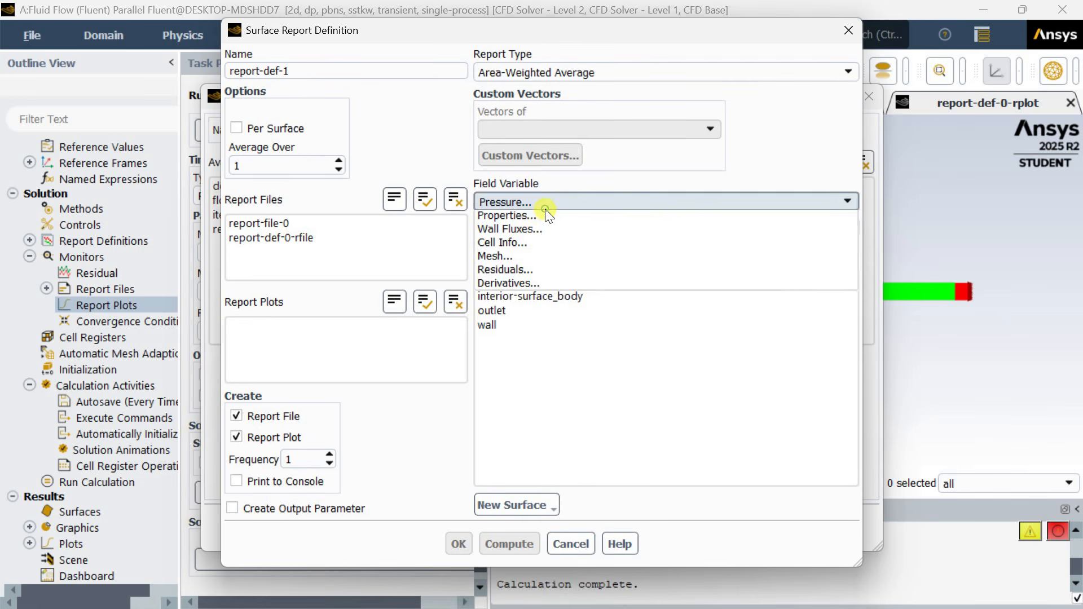
click(548, 248)
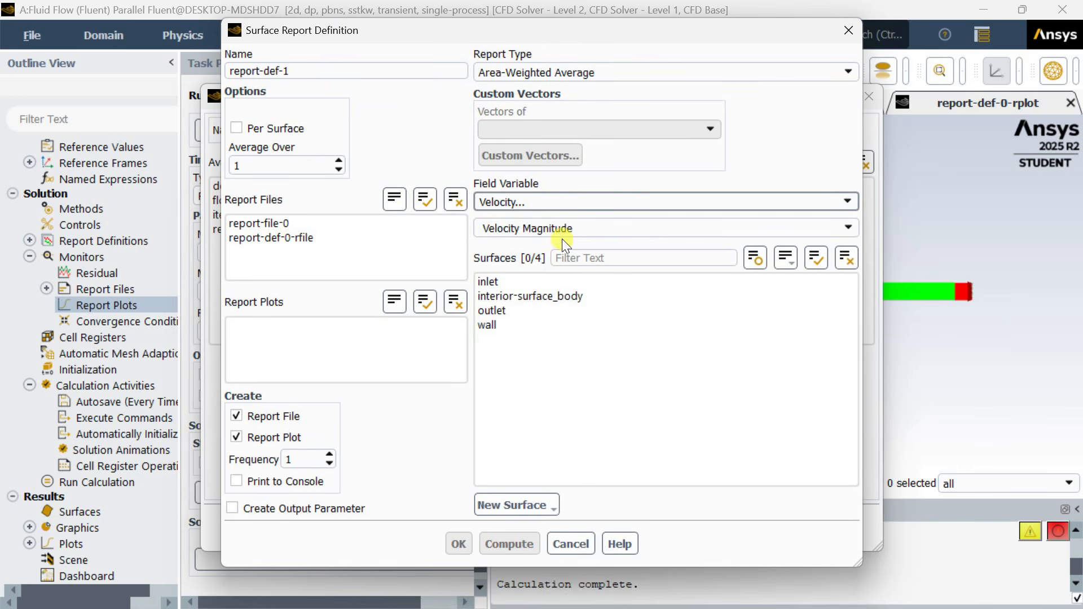
click(527, 309)
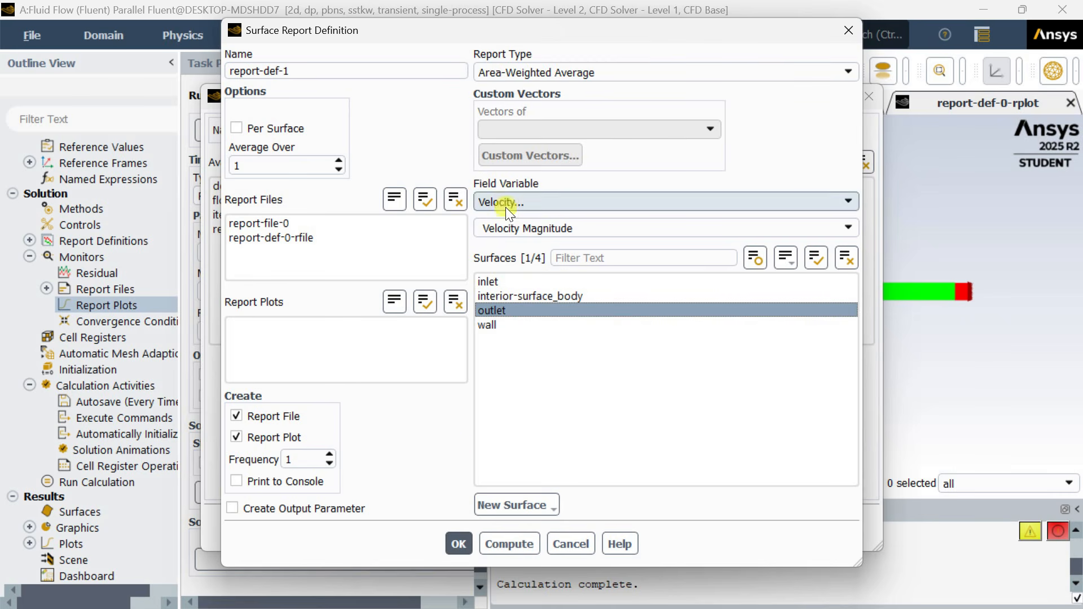
drag(309, 71, 198, 69)
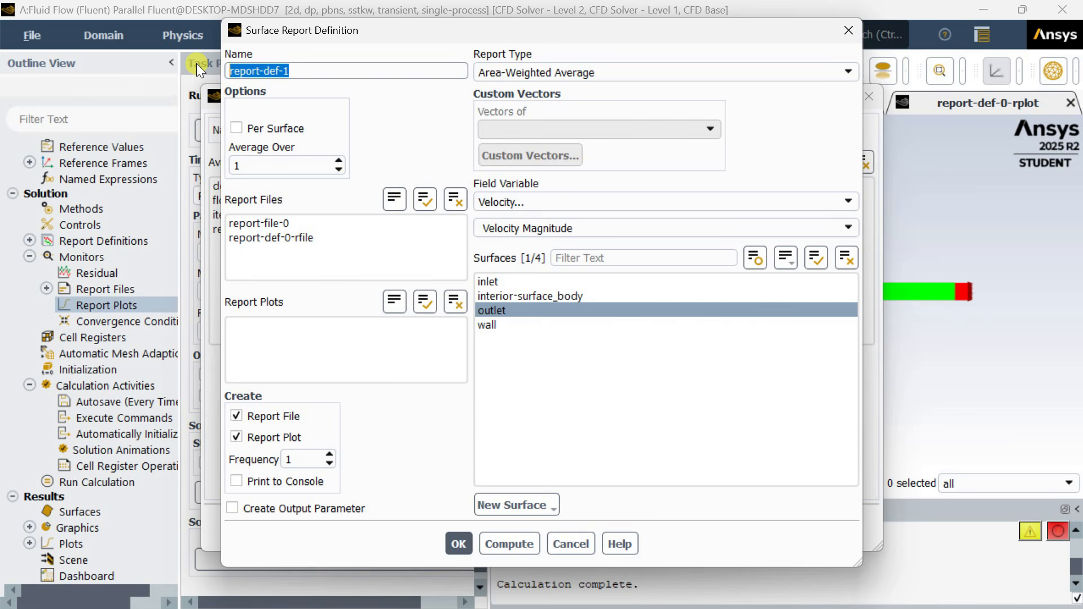
click(458, 542)
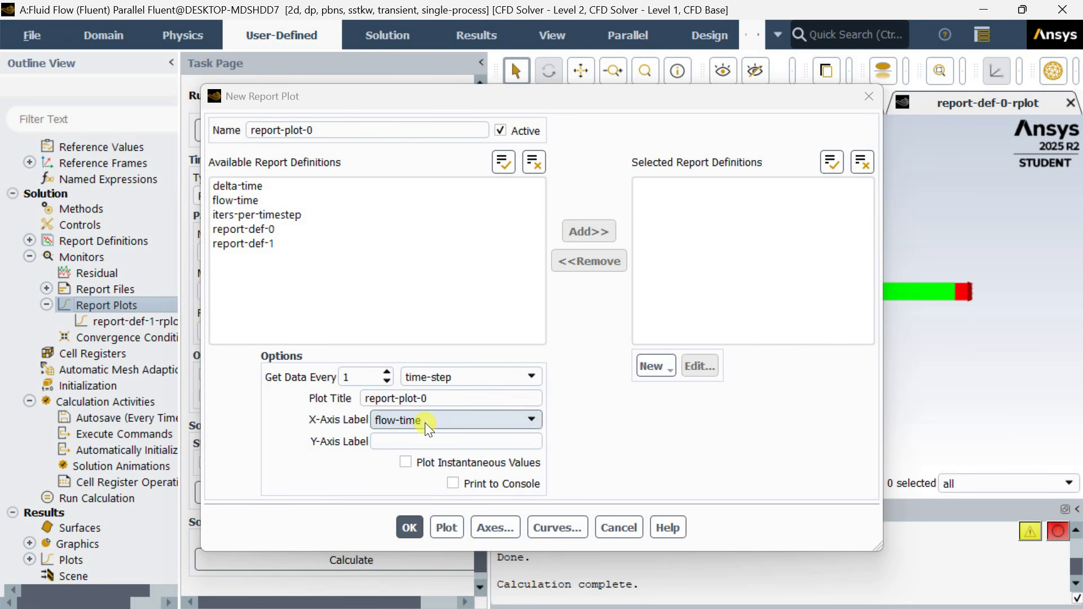
- Add report-def-1 to the new report plot, accept it, and close the report plot definitions after selecting report-def-1-rplot
click(253, 229)
click(320, 244)
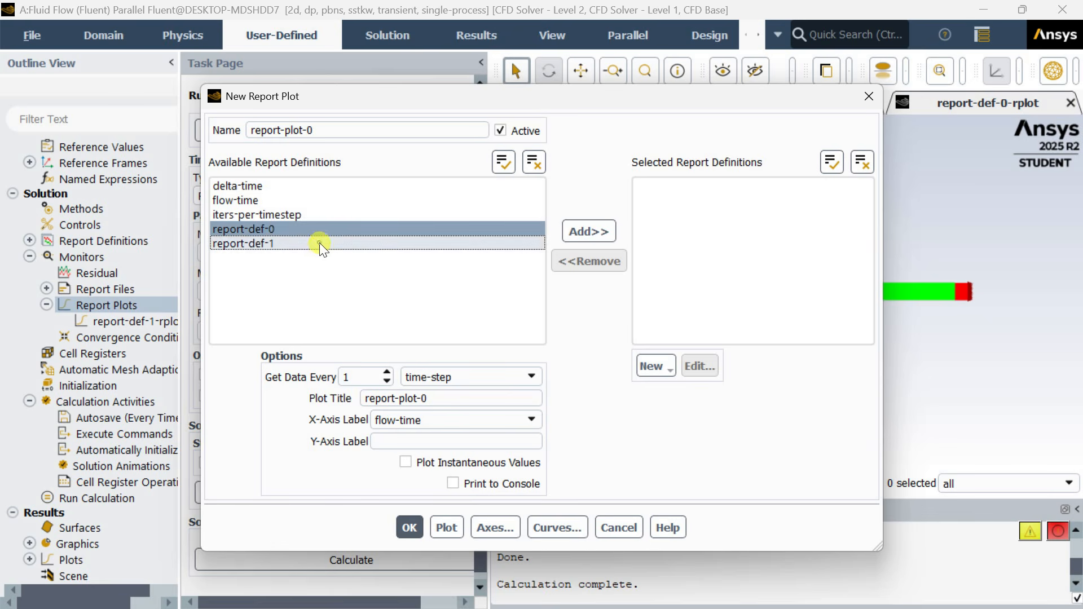
click(299, 230)
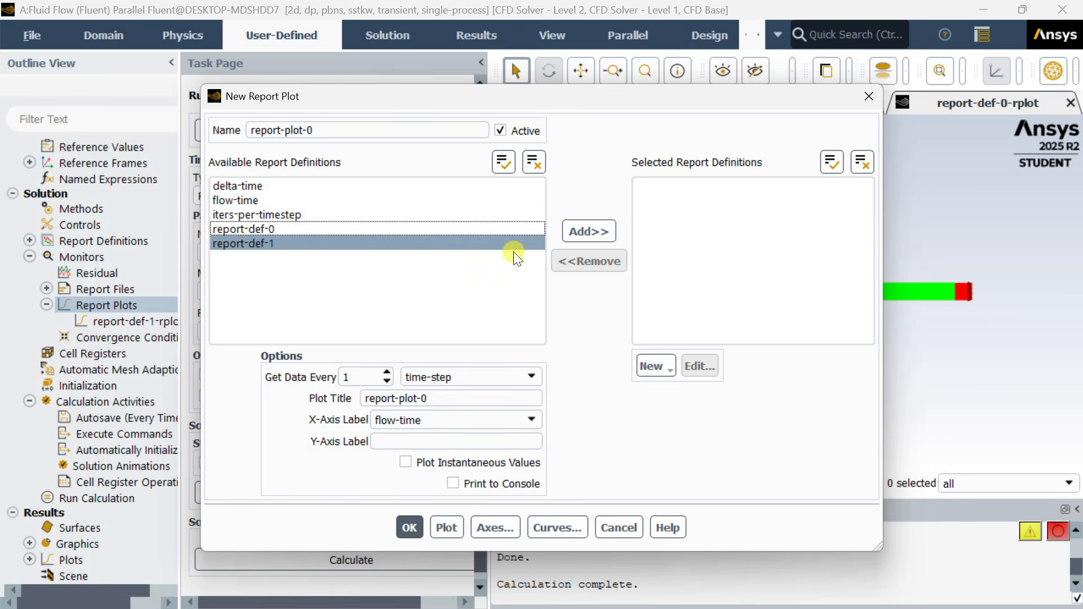
click(585, 232)
click(681, 187)
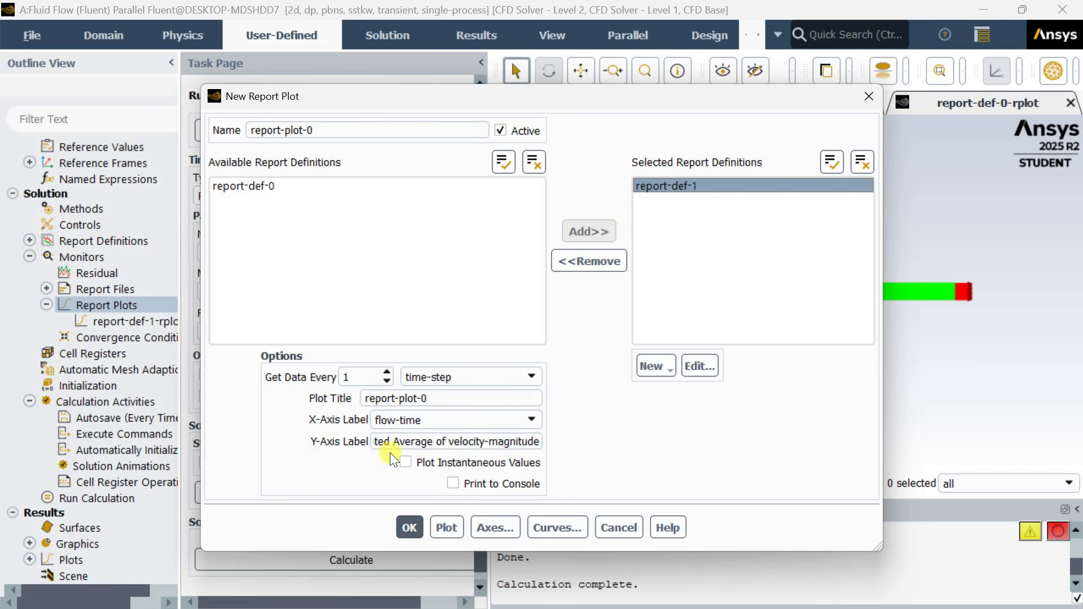
click(412, 527)
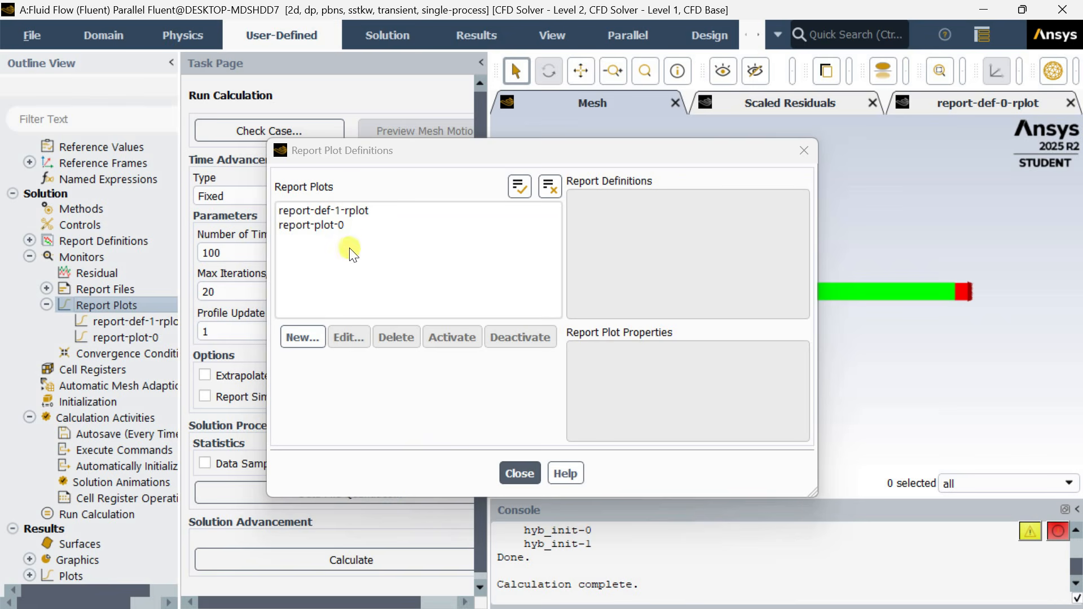
click(344, 211)
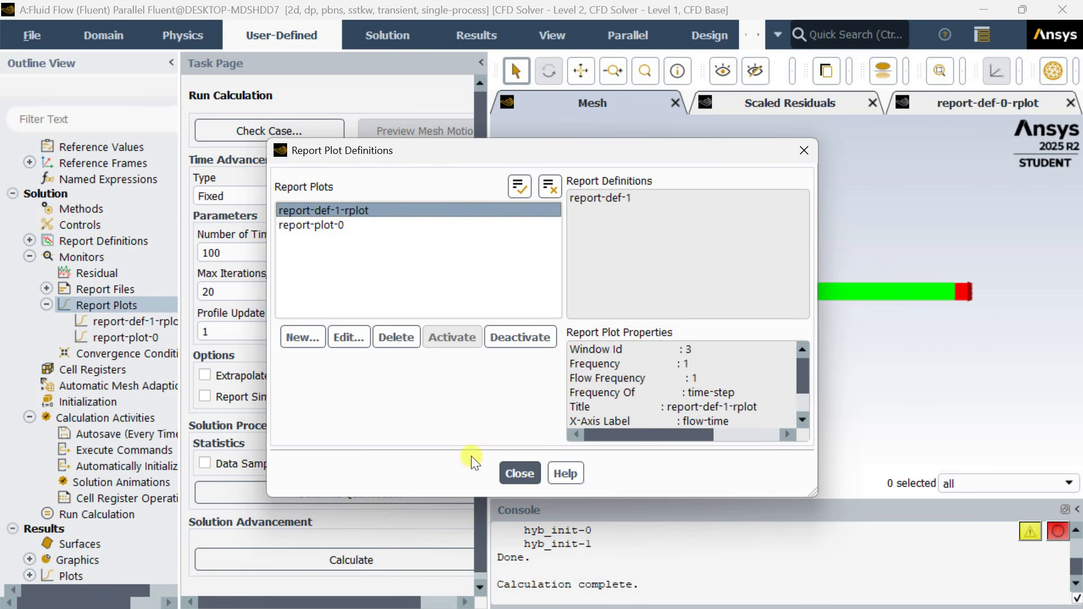
click(512, 473)
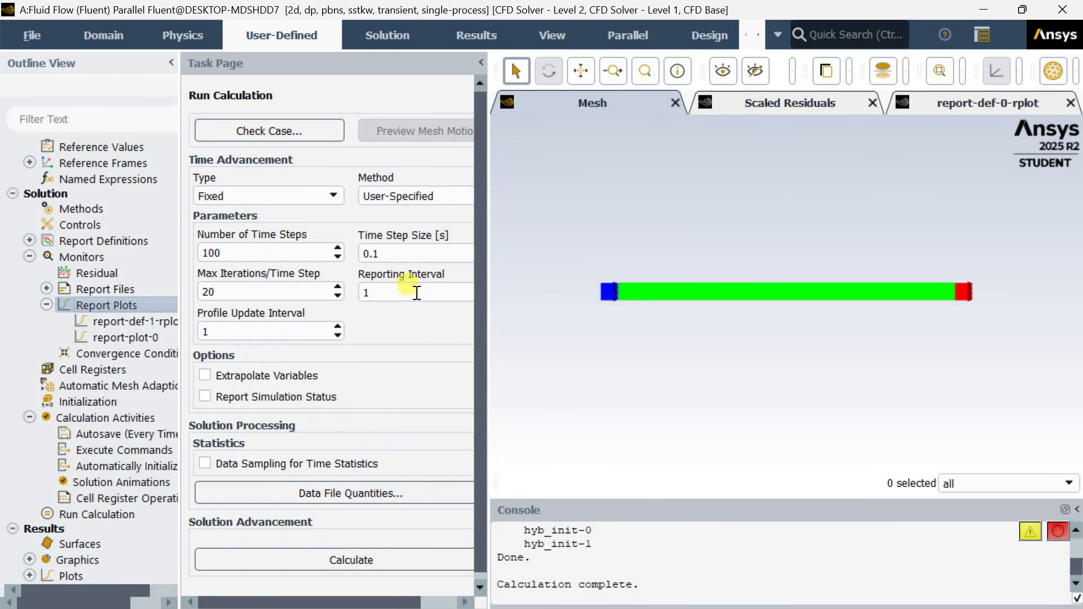
click(945, 113)
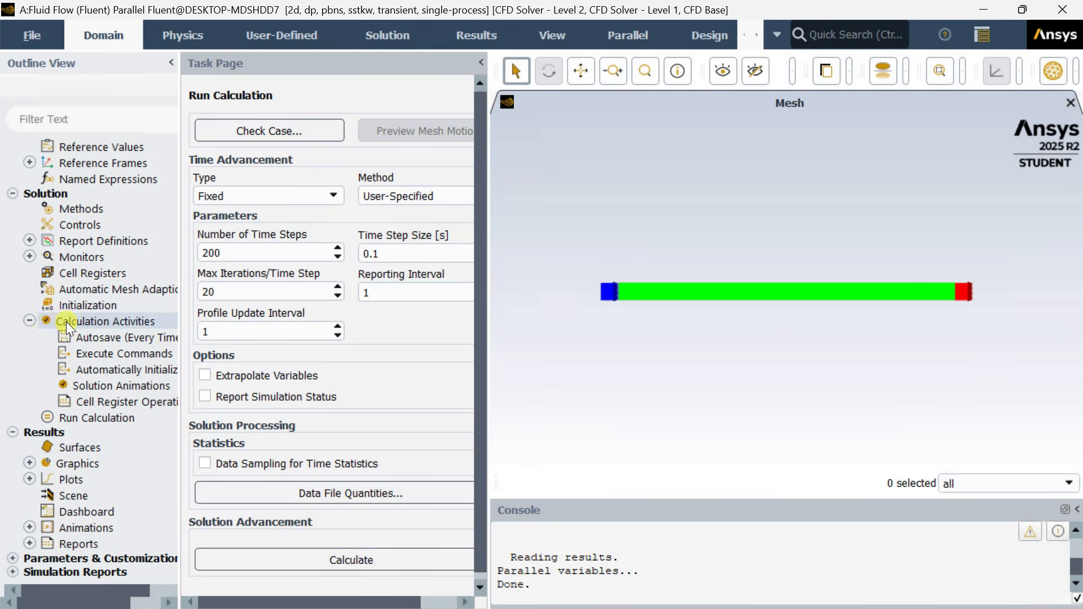
- Set autosave under Calculation Activities to save the data file every 10 time steps
click(29, 320)
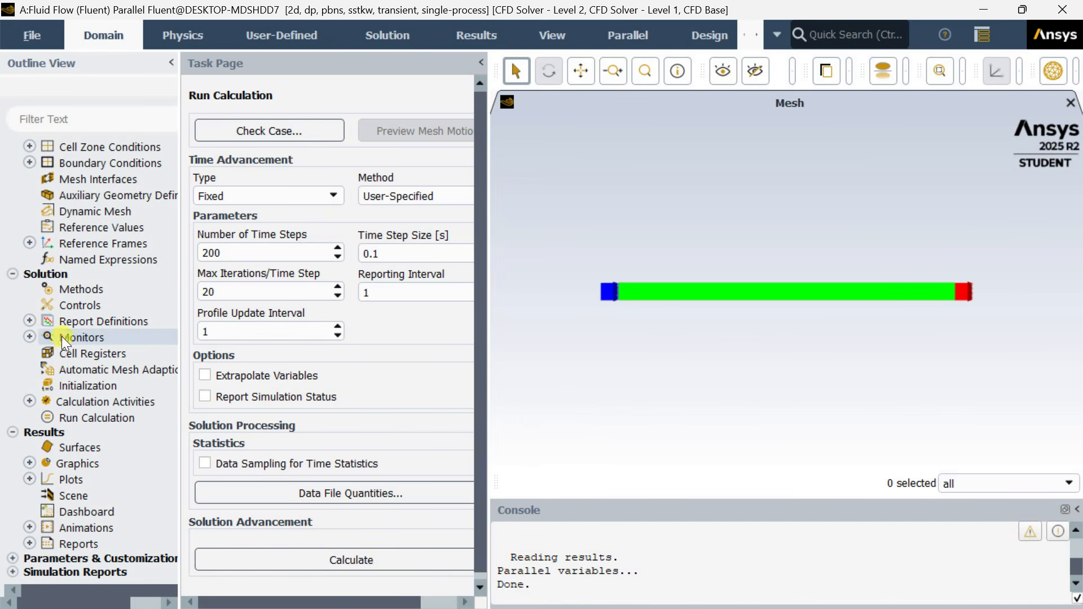
click(30, 400)
scroll(30, 399, down, 1)
click(105, 370)
double_click(320, 223)
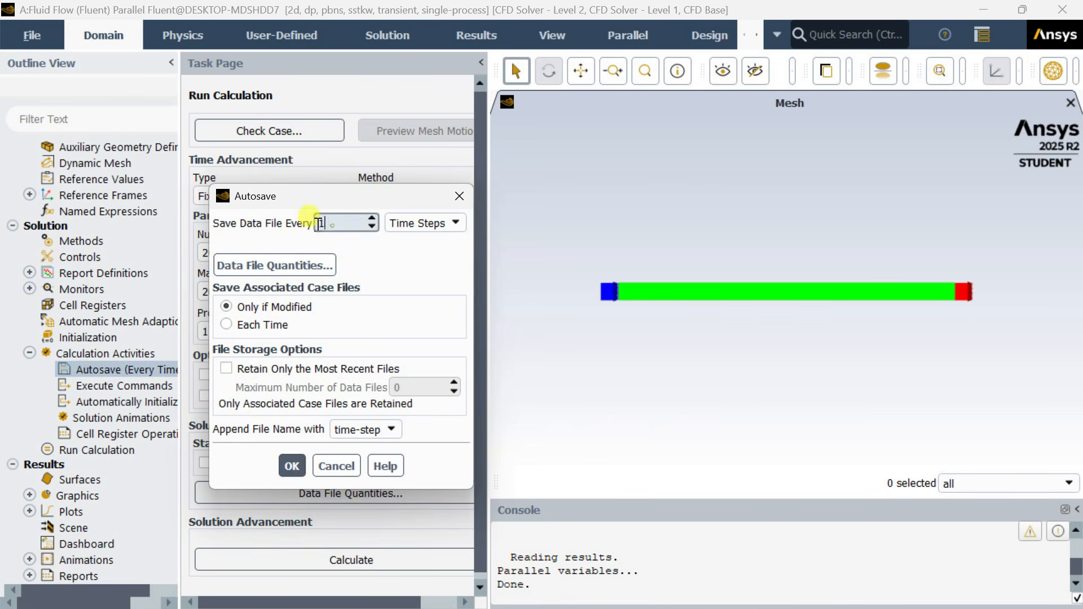
click(292, 466)
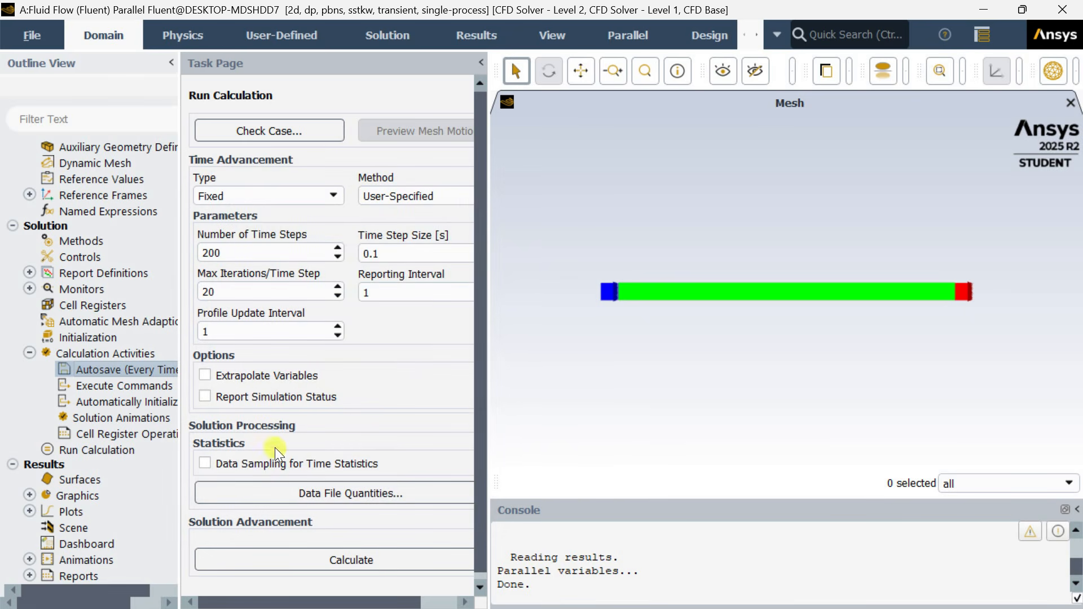
- Initialize the solution with the Hybrid Initialization method
scroll(89, 415, down, 1)
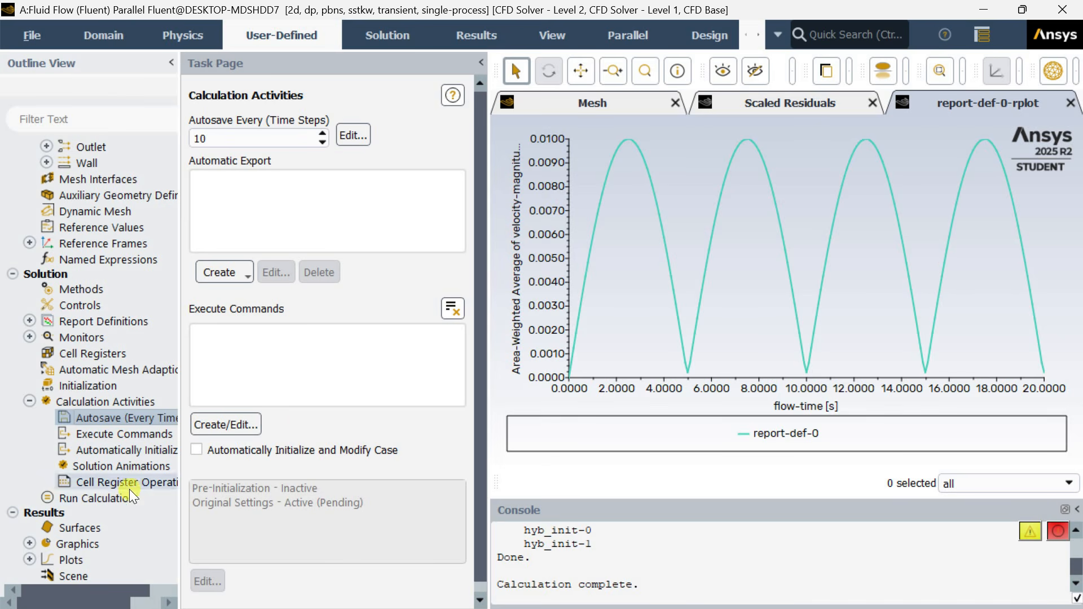
click(129, 384)
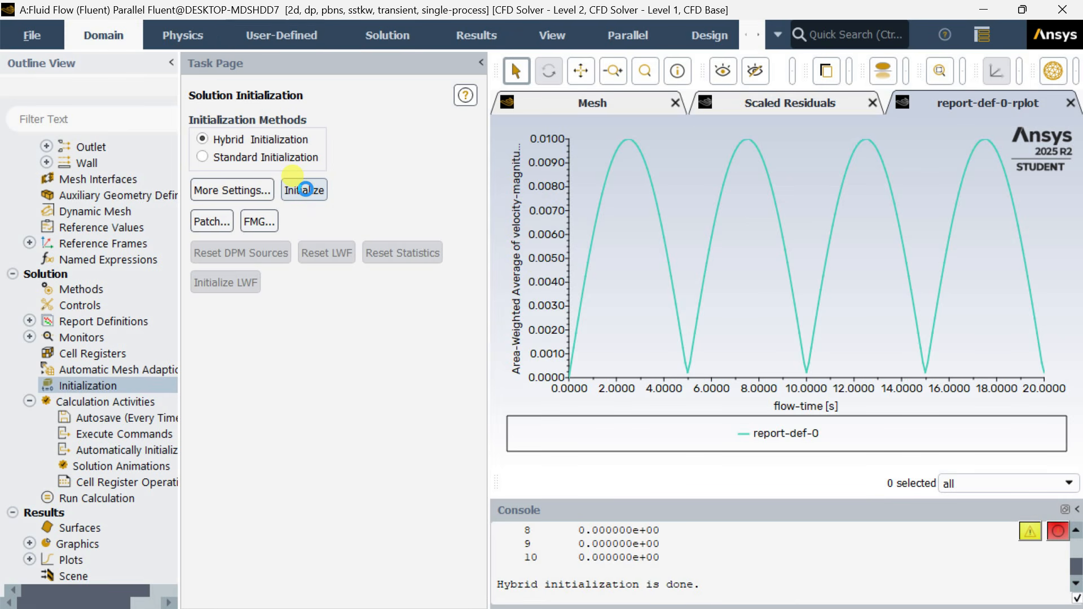
drag(566, 584, 708, 581)
click(259, 465)
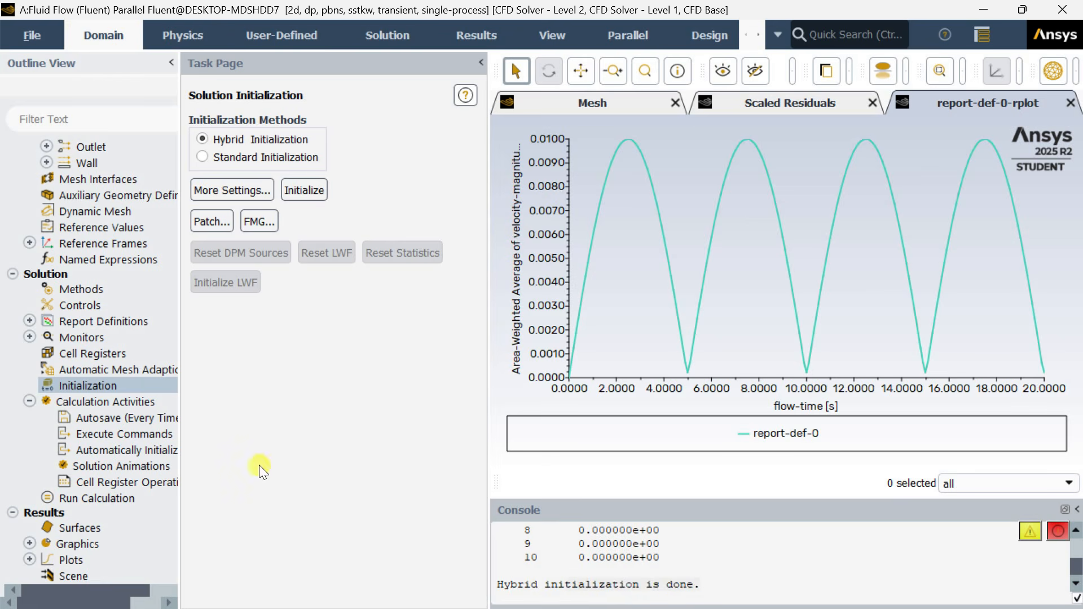
- Set the number of time steps to 200, run the calculation, and display the report-def-1-rplot plot
click(117, 497)
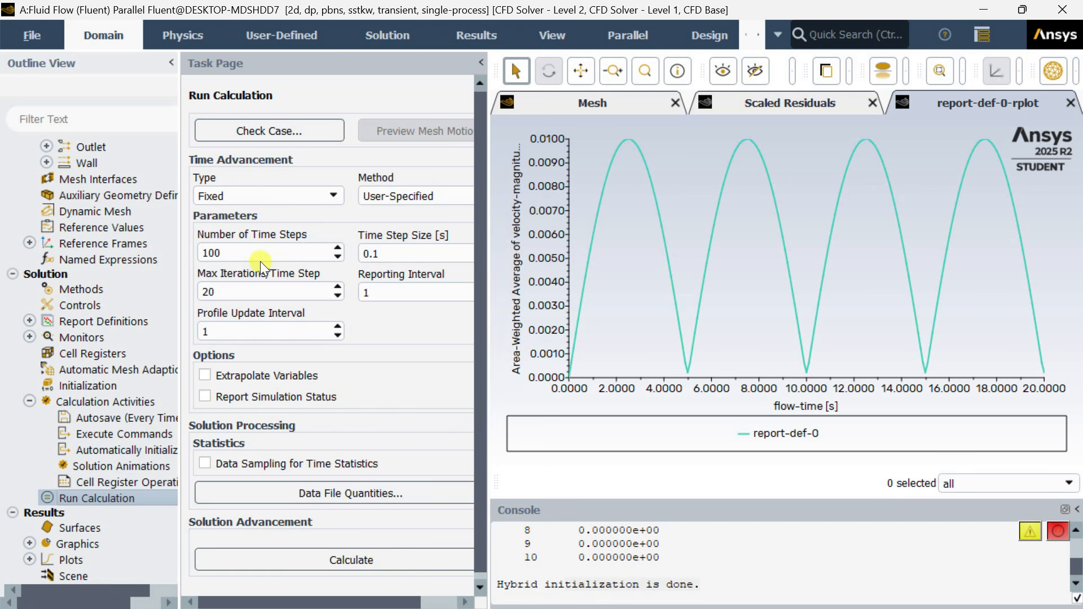
drag(255, 254, 191, 252)
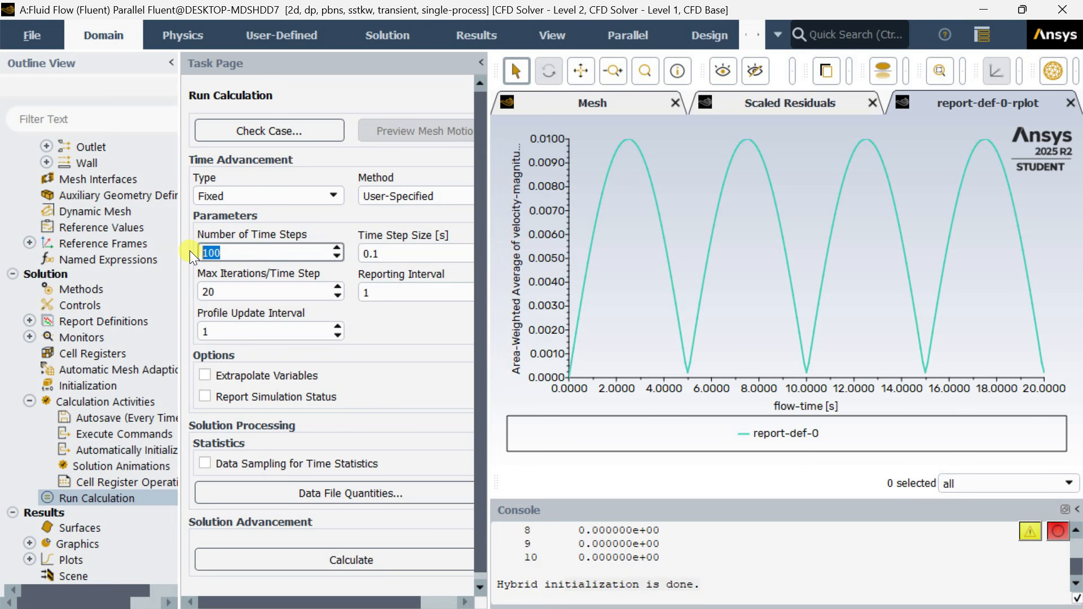
text(200)
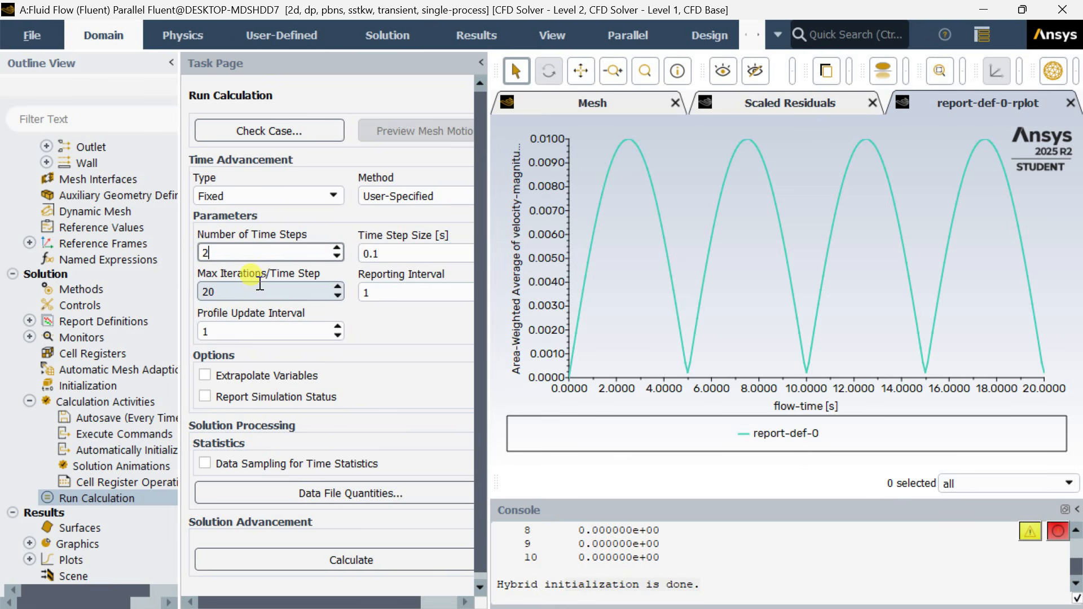
click(341, 558)
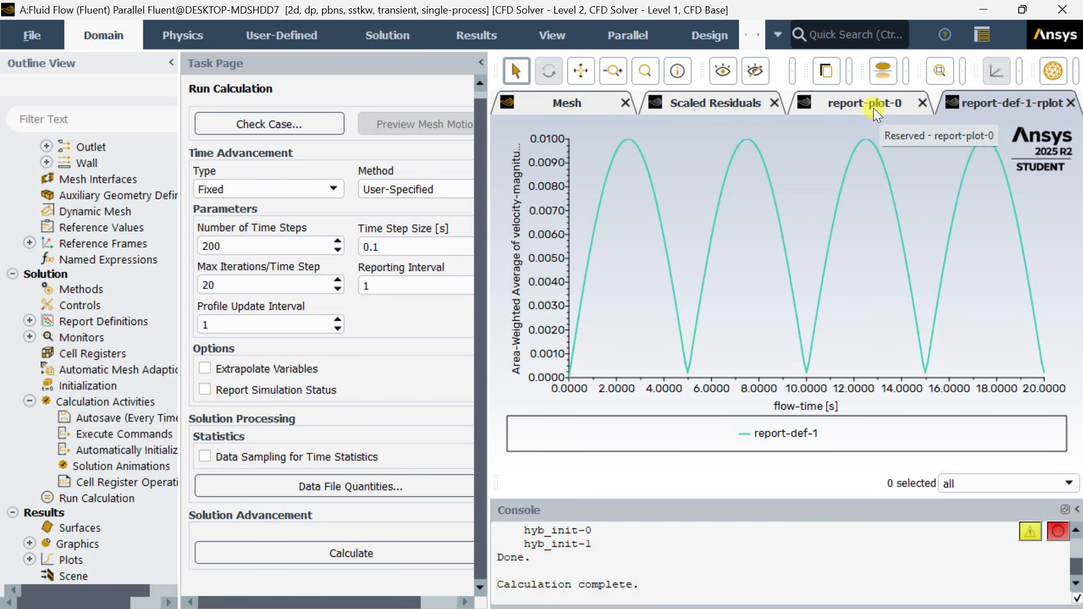
click(965, 99)
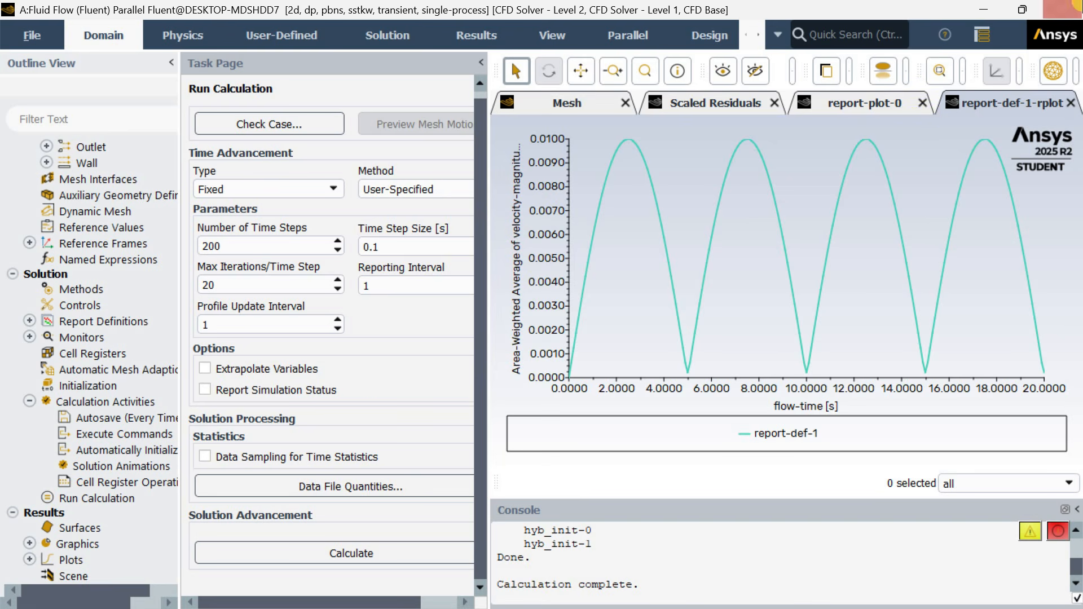
- Quit Fluent, confirming the exit, and open the project's dp0 > FFF > Fluent results folder in File Explorer
click(1069, 7)
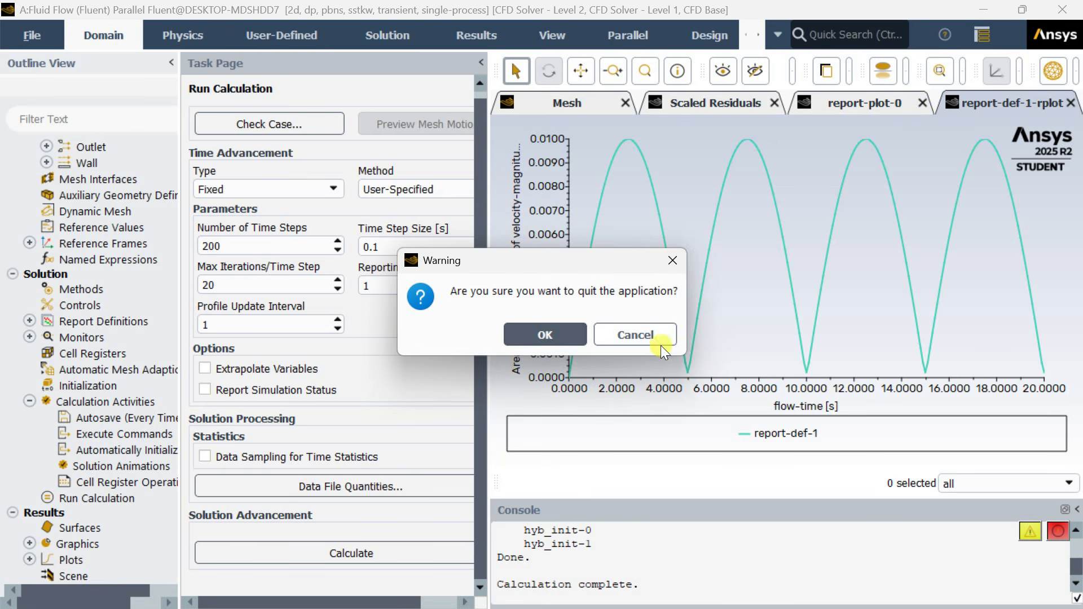
click(544, 335)
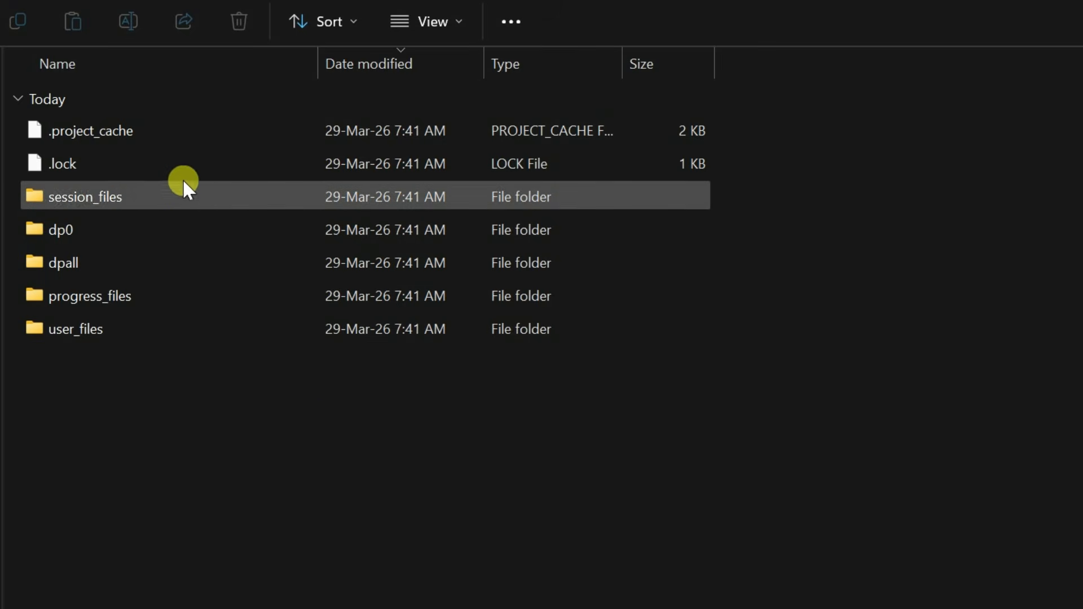
double_click(129, 229)
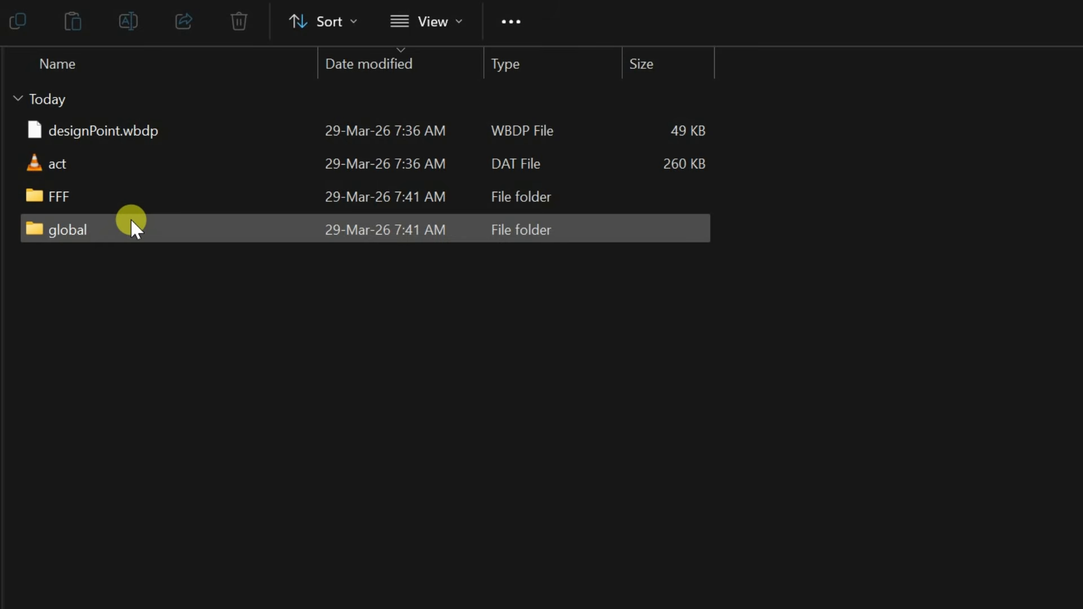
double_click(134, 196)
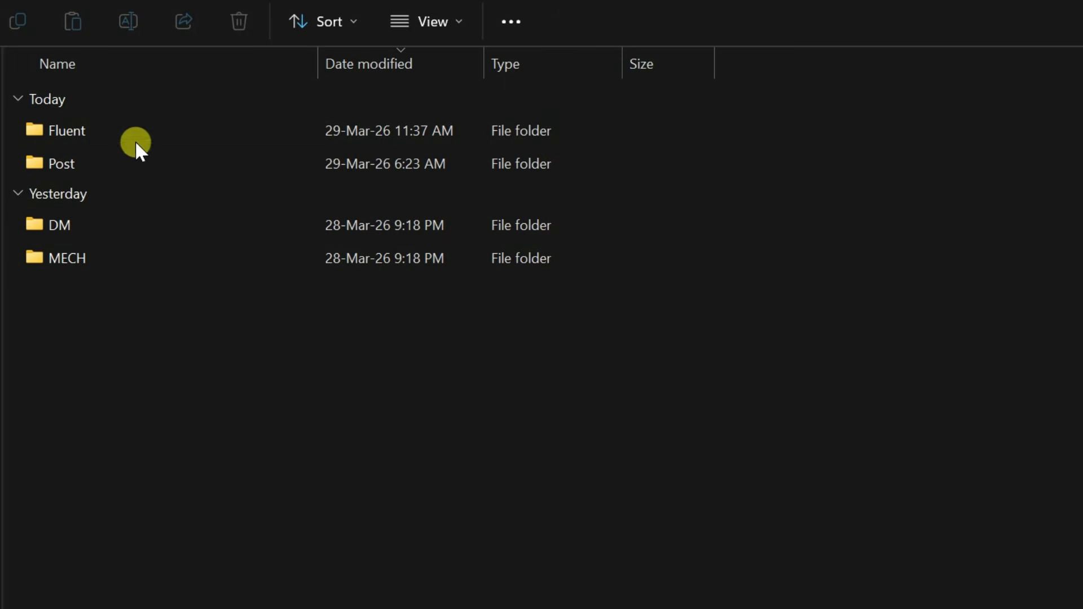
double_click(141, 120)
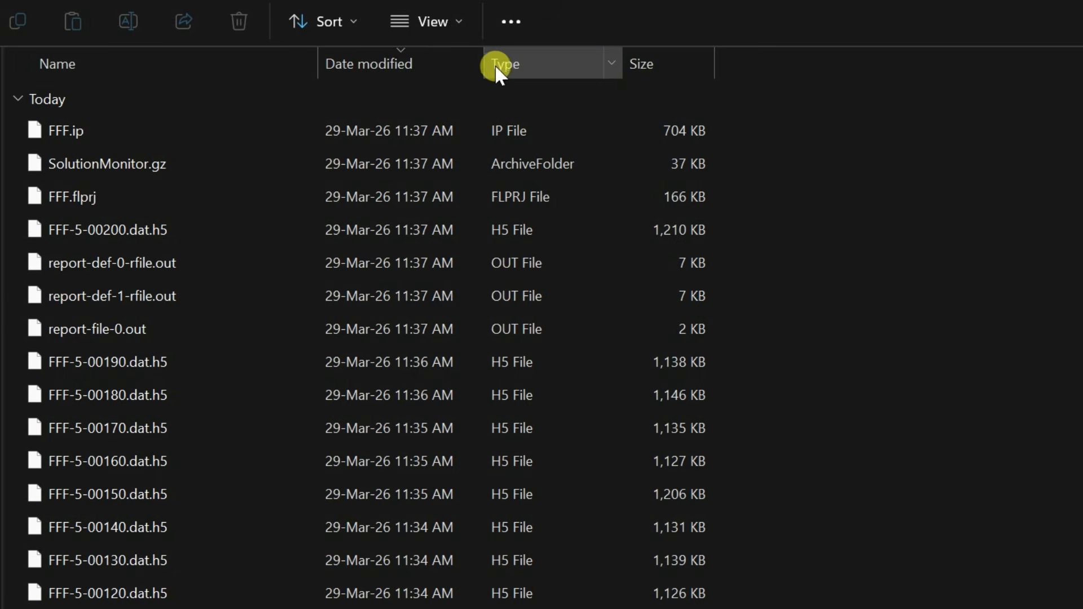
- Examine the saved result files sorted by type and by date modified, highlighting report-def-0-rfile.out and report-def-1-rfile.out
click(537, 64)
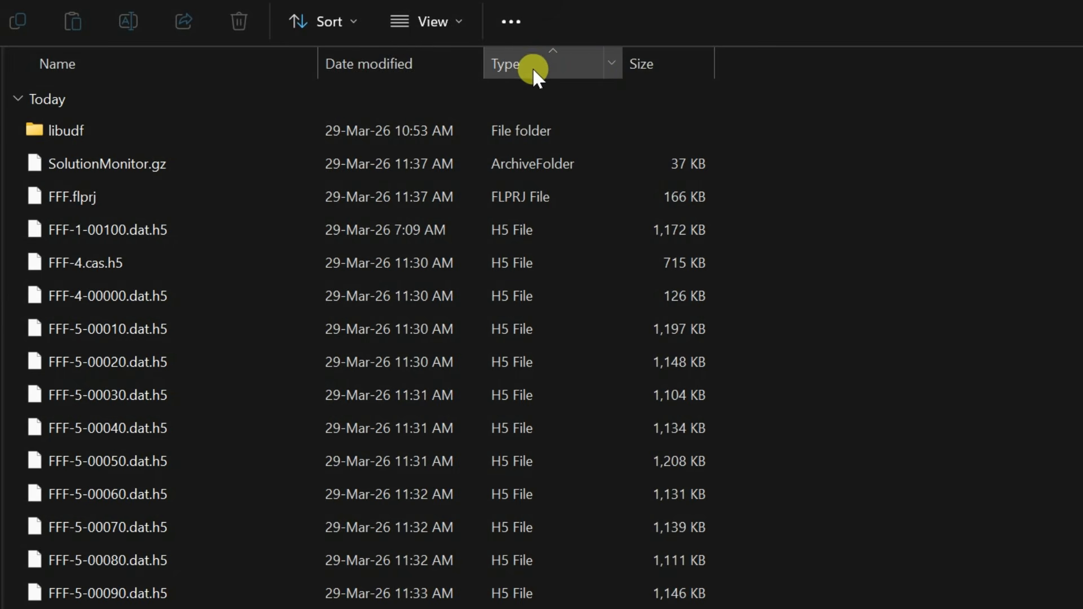
click(407, 65)
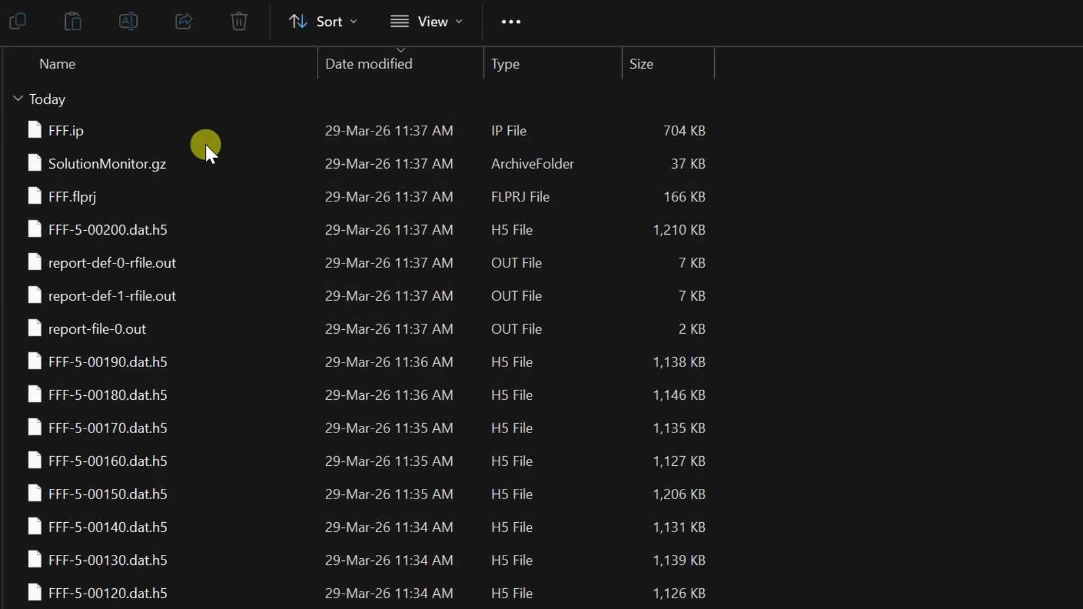
click(153, 261)
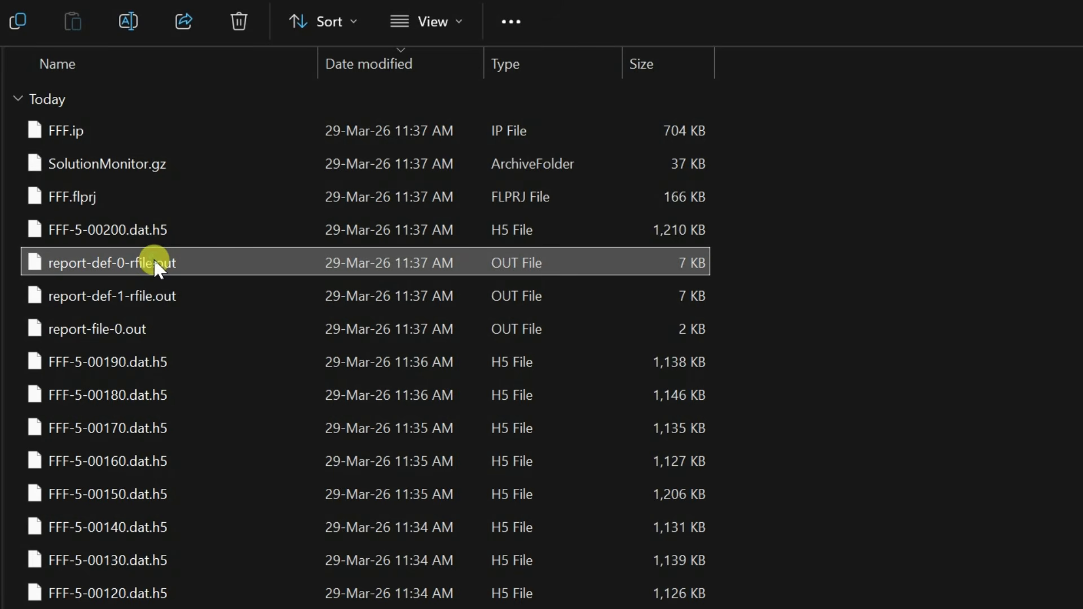
ctrl+click(155, 291)
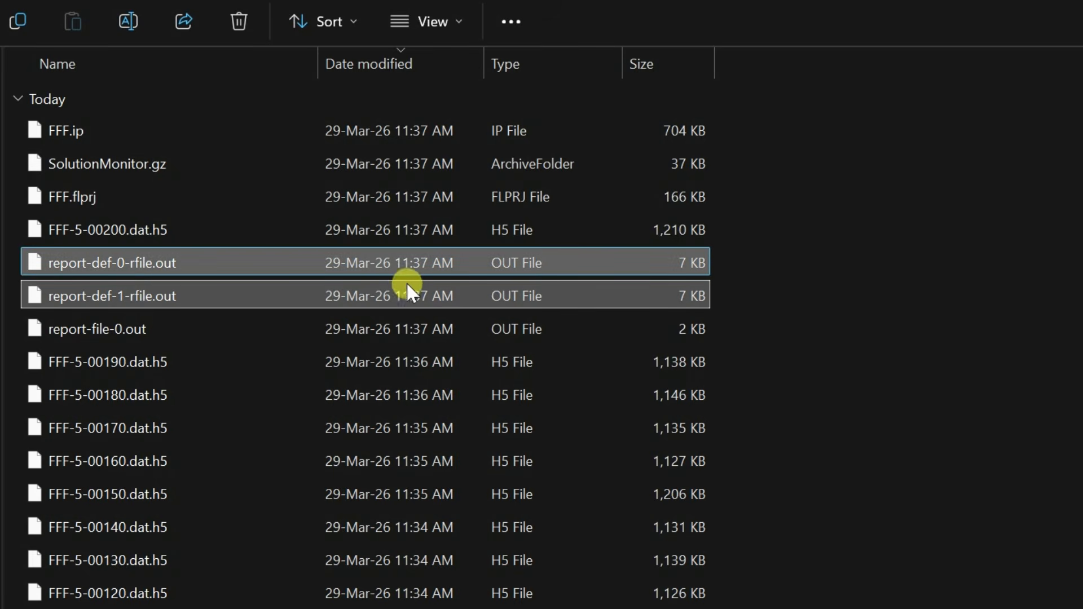
click(216, 251)
ctrl+click(209, 290)
- Open report-def-1-rfile.out with Excel
click(207, 289)
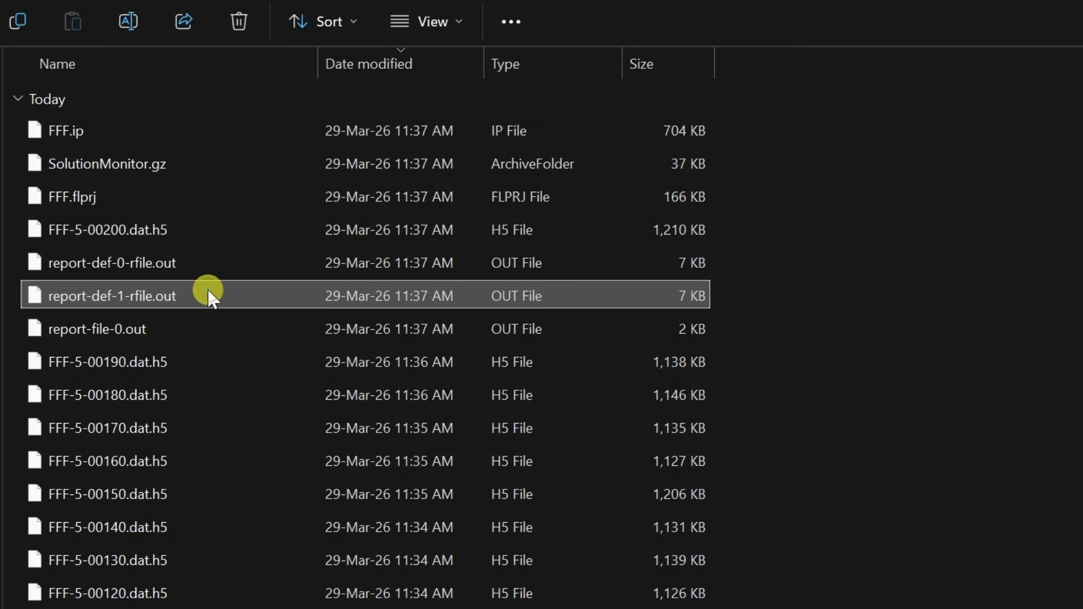
right_click(154, 296)
mouse_move(332, 322)
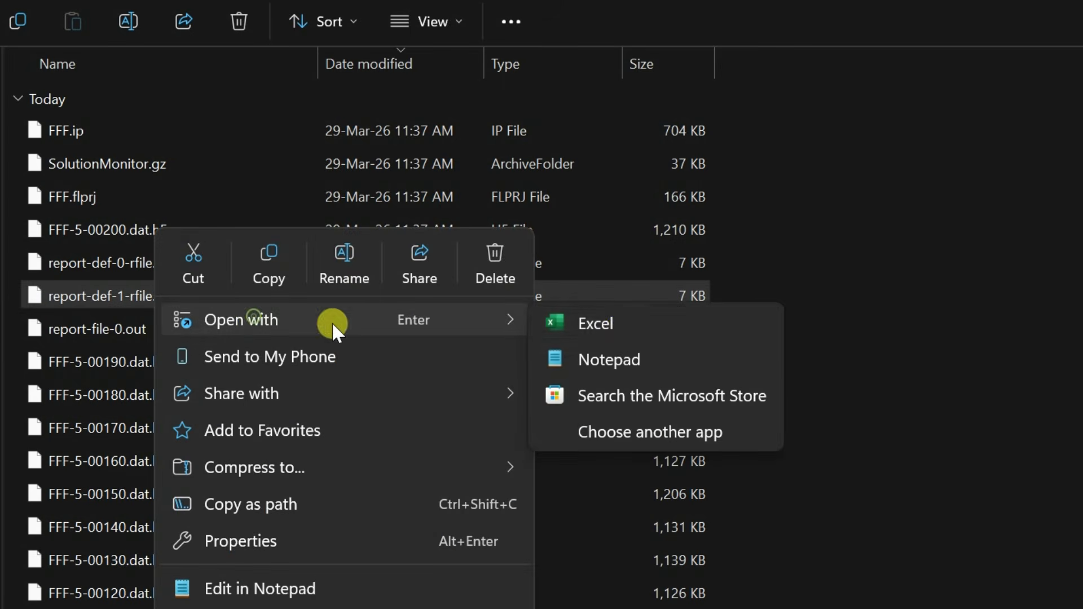
click(620, 320)
- Copy column A of the report file and paste it into a new blank workbook starting at cell A1
click(65, 176)
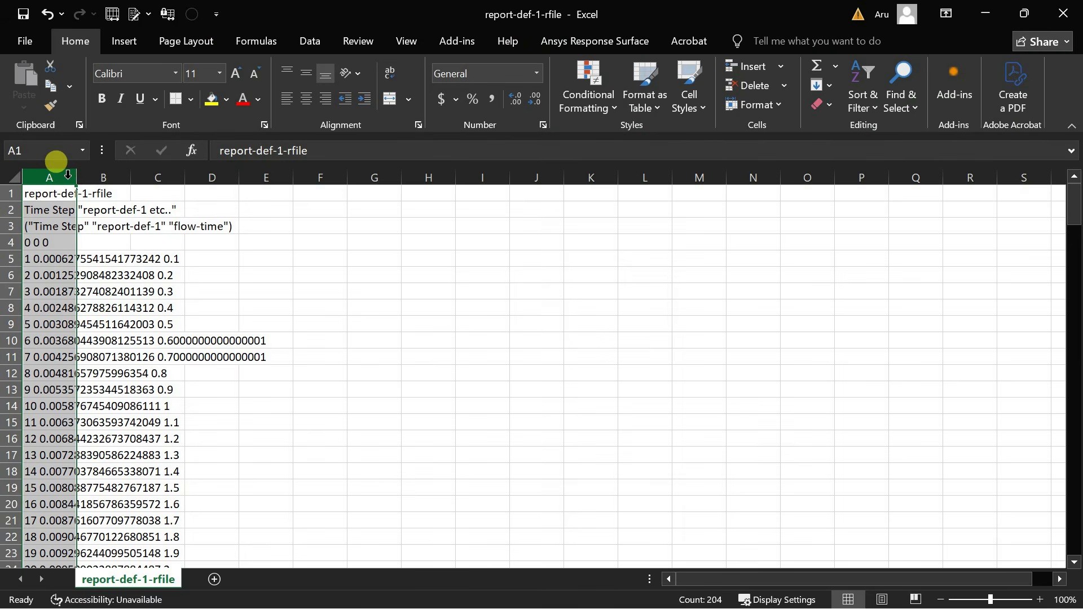
key(ctrl+c)
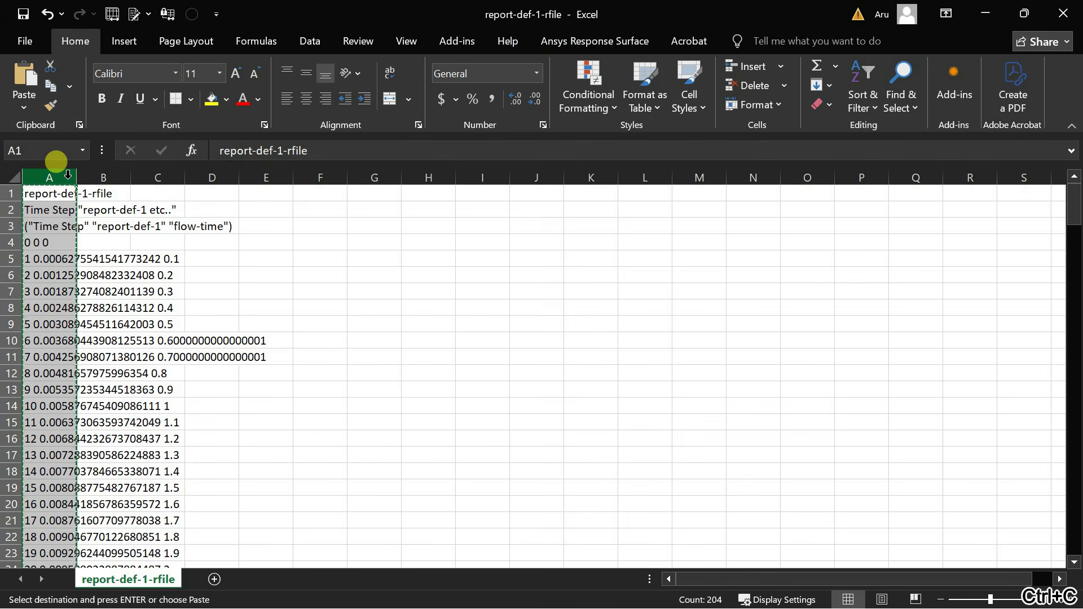
click(39, 37)
click(51, 121)
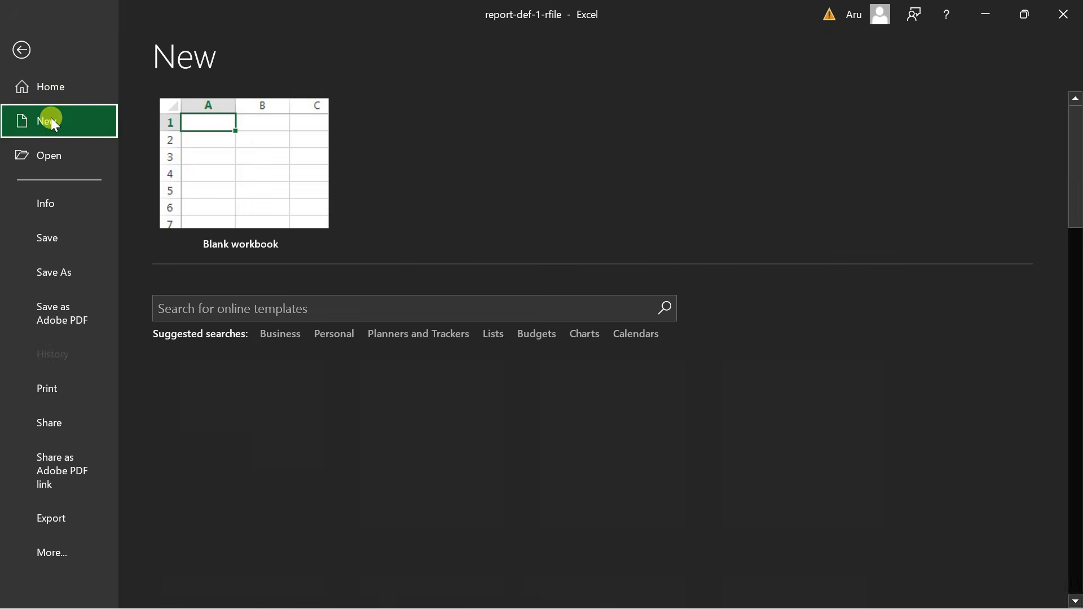
click(261, 147)
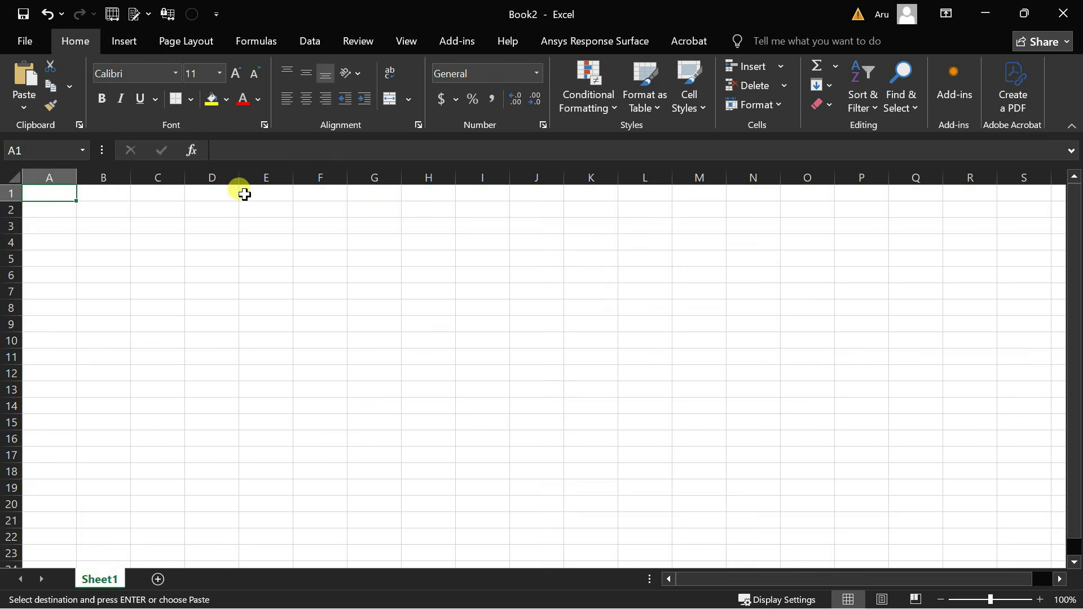
right_click(57, 193)
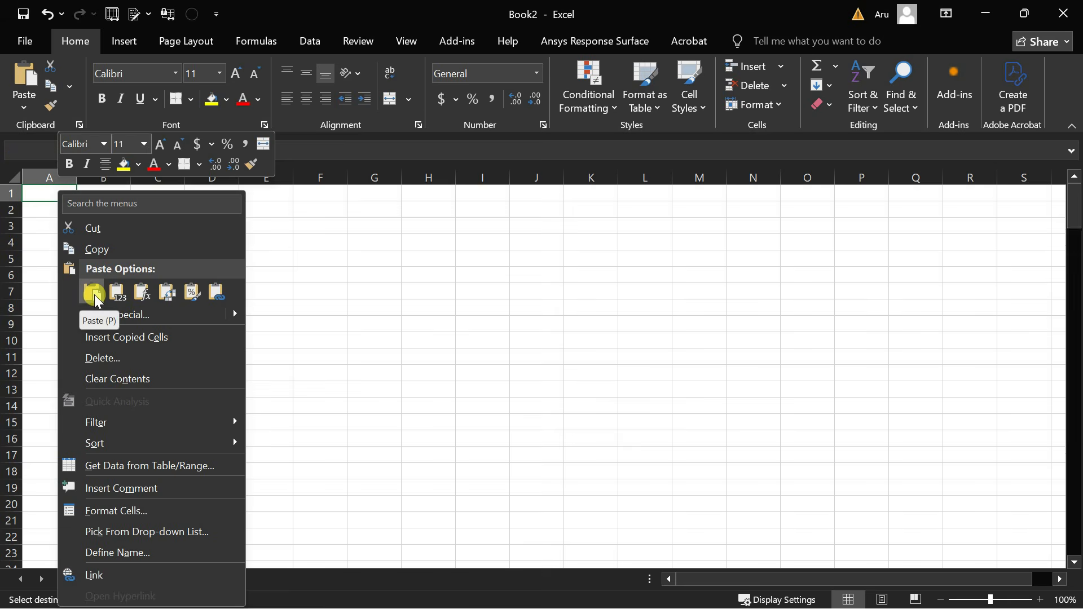
click(93, 291)
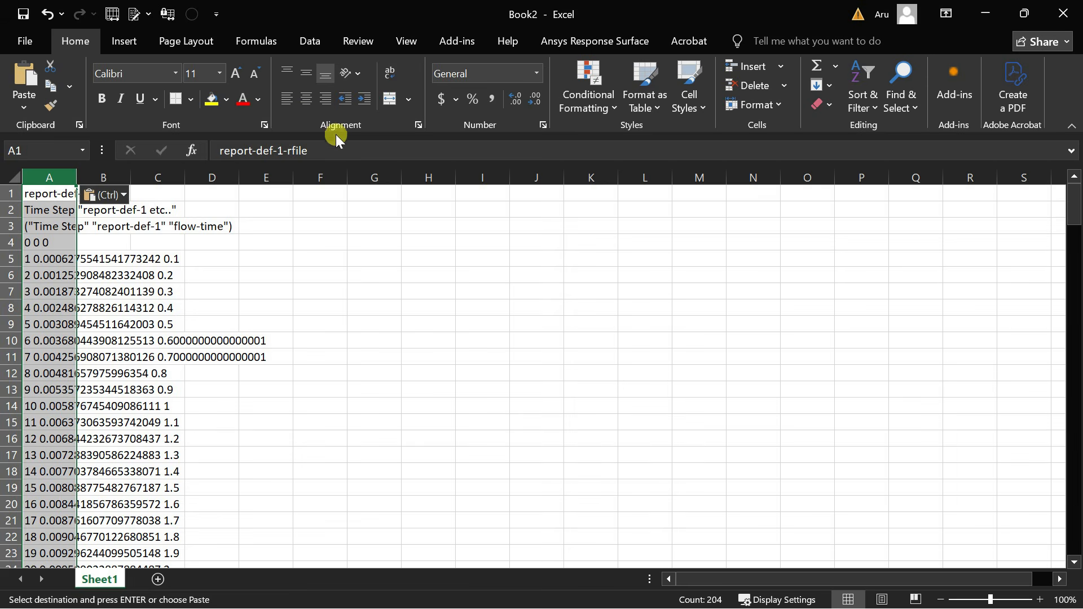
- Widen column A and split its text into columns as delimited data, using only Space as delimiter and the General format
right_click(64, 178)
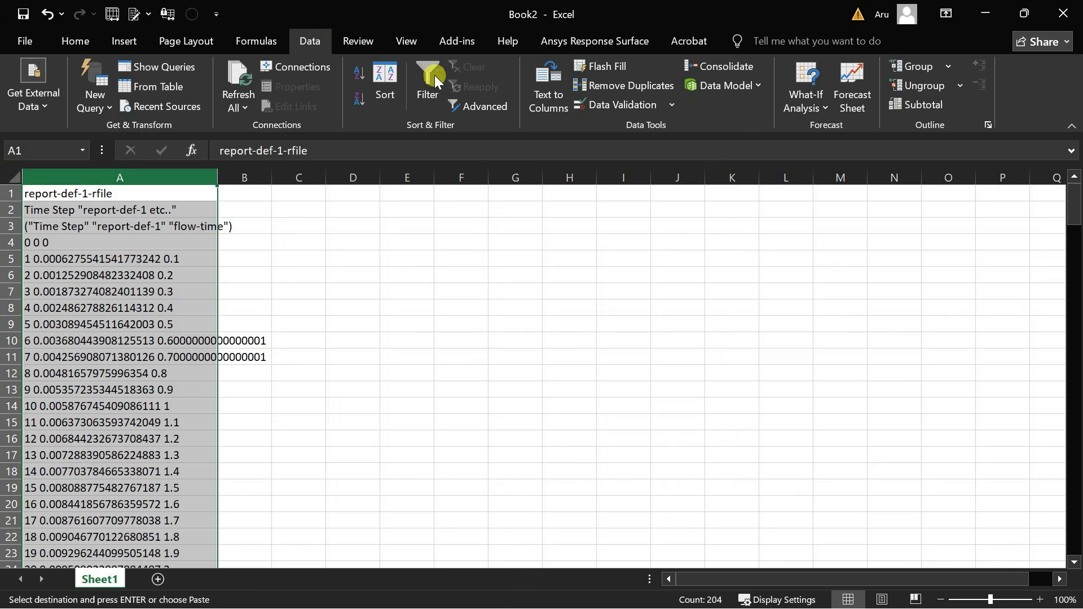
click(560, 98)
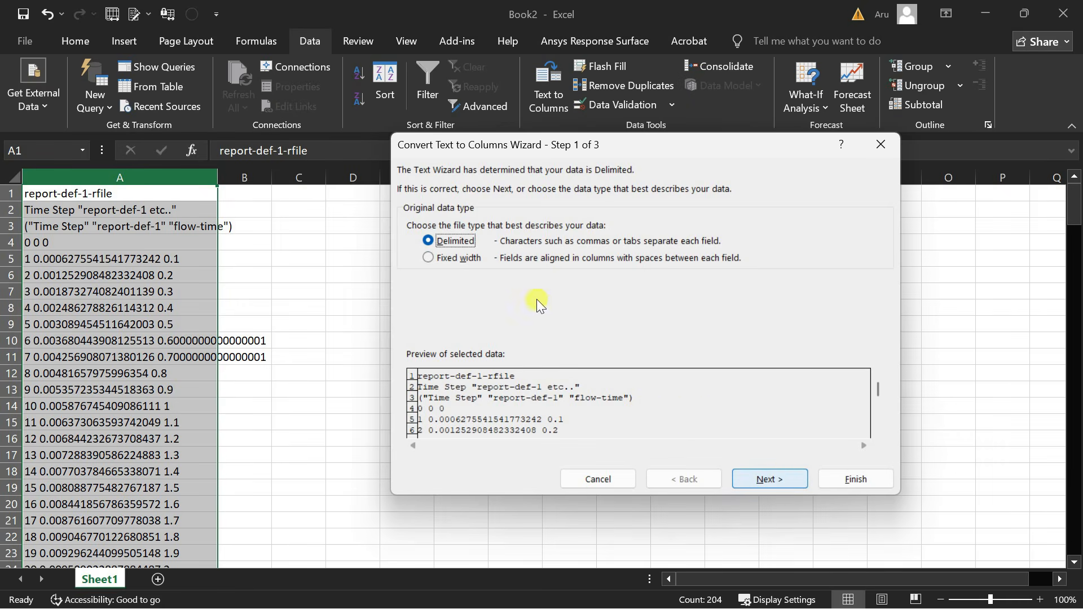
click(751, 477)
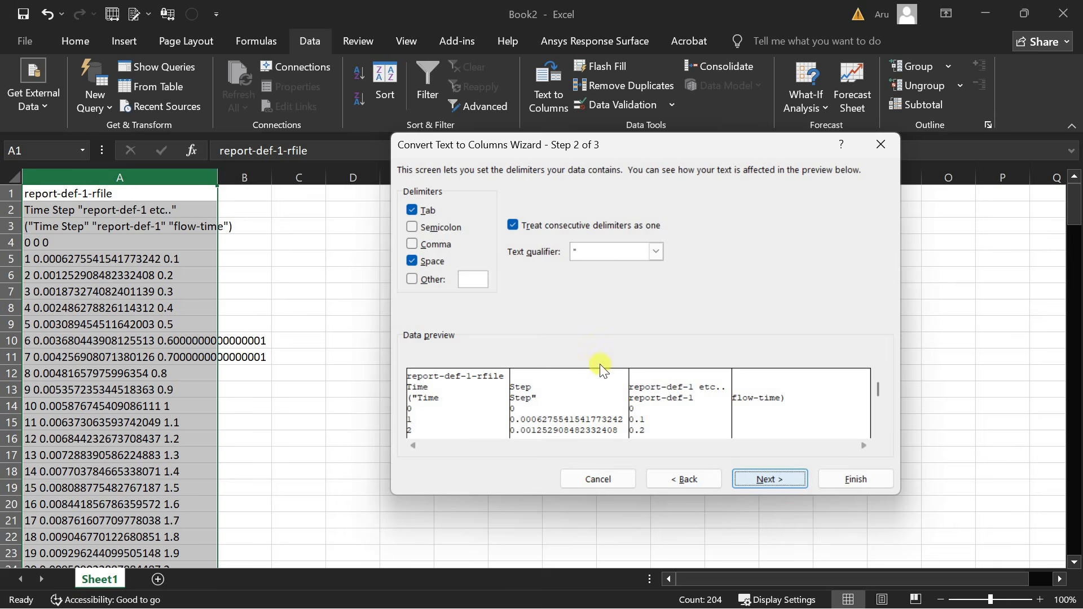
click(417, 210)
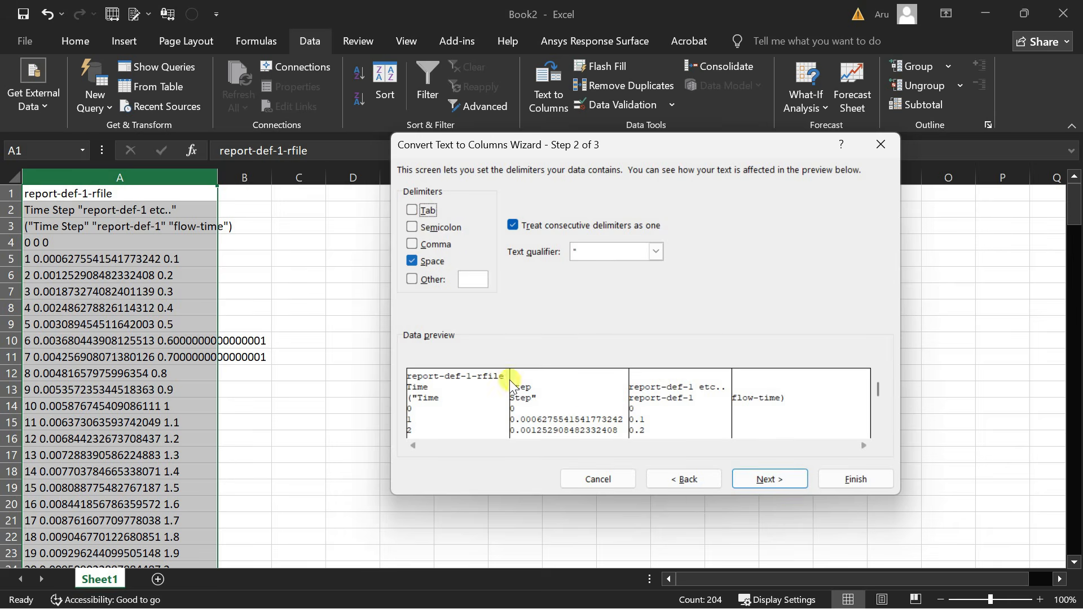
click(774, 478)
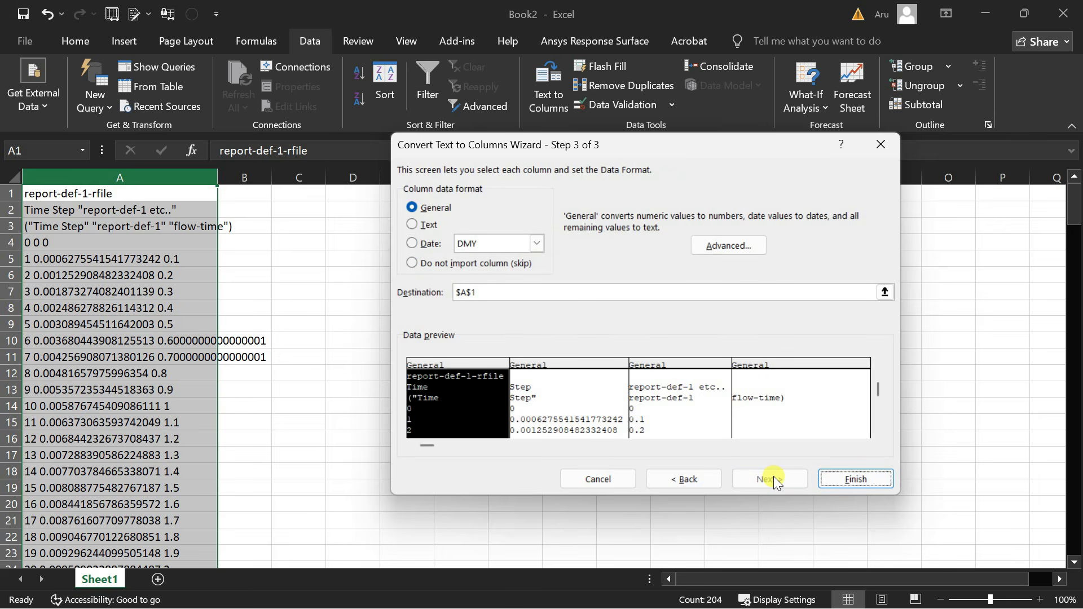
click(847, 478)
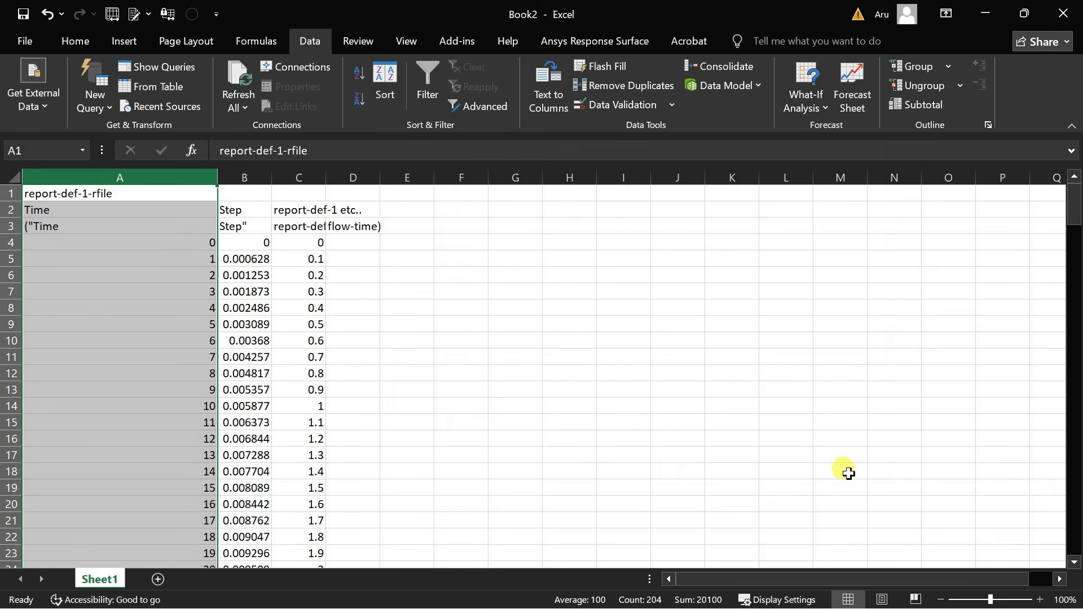
- Examine the split data in columns A to C to tell apart the time step, velocity and flow-time values
click(175, 236)
click(259, 242)
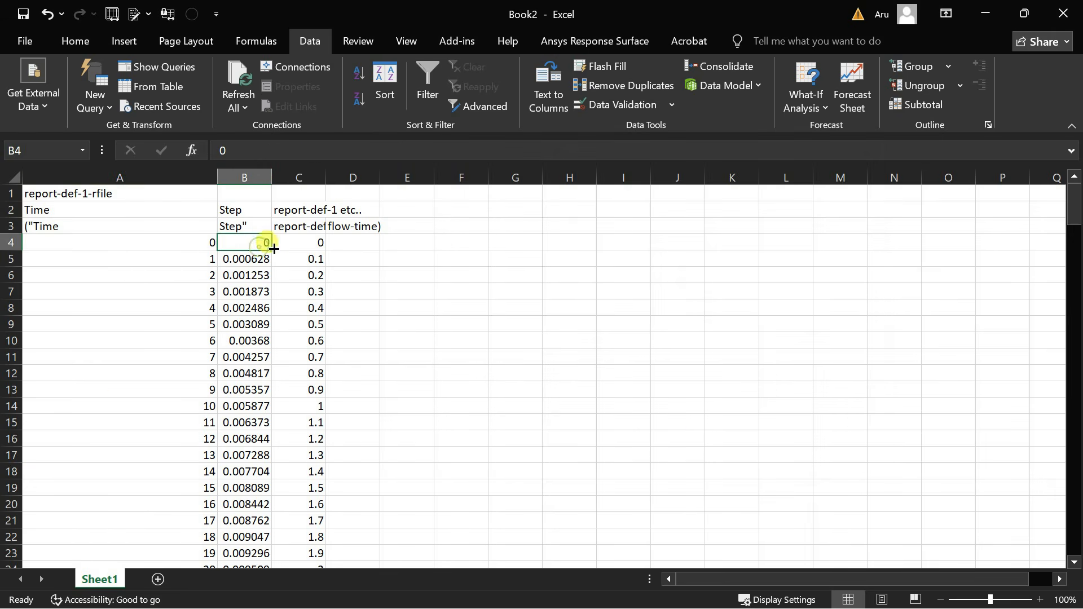
click(305, 243)
scroll(325, 251, down, 2)
scroll(325, 251, up, 2)
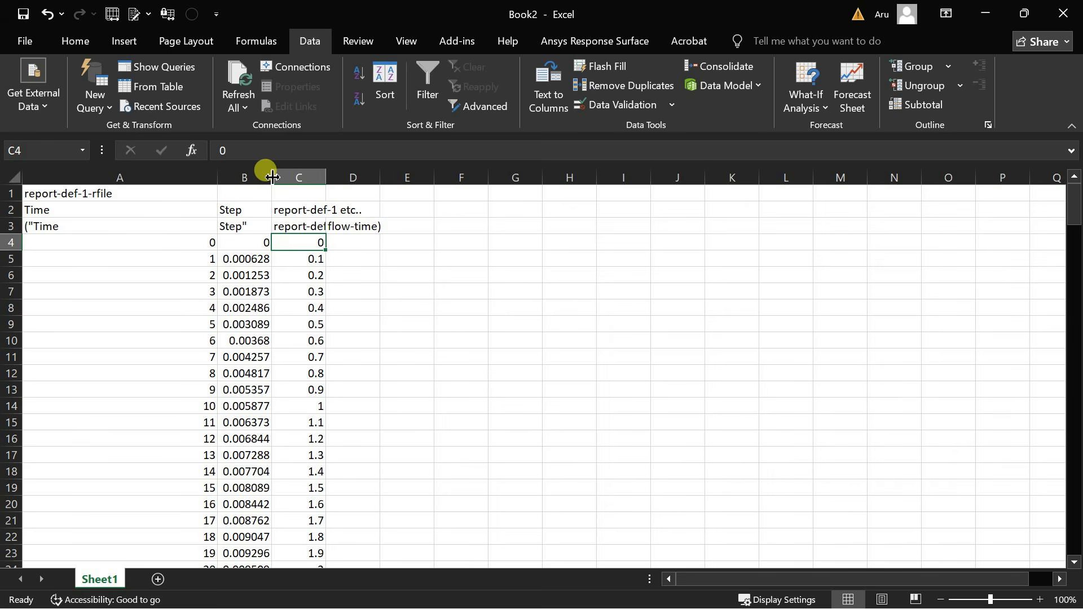
click(255, 262)
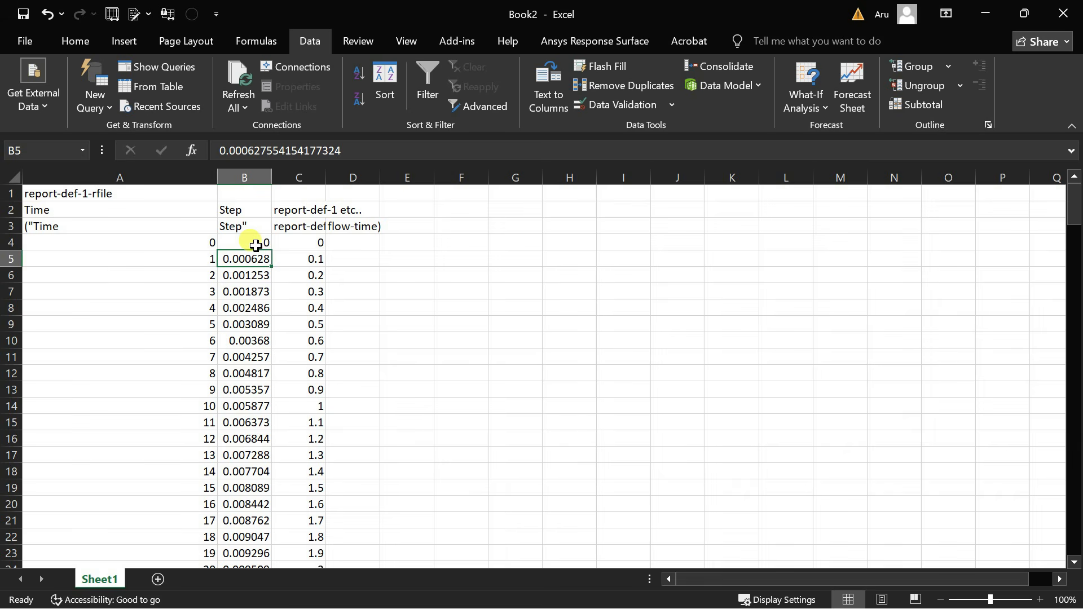
click(302, 242)
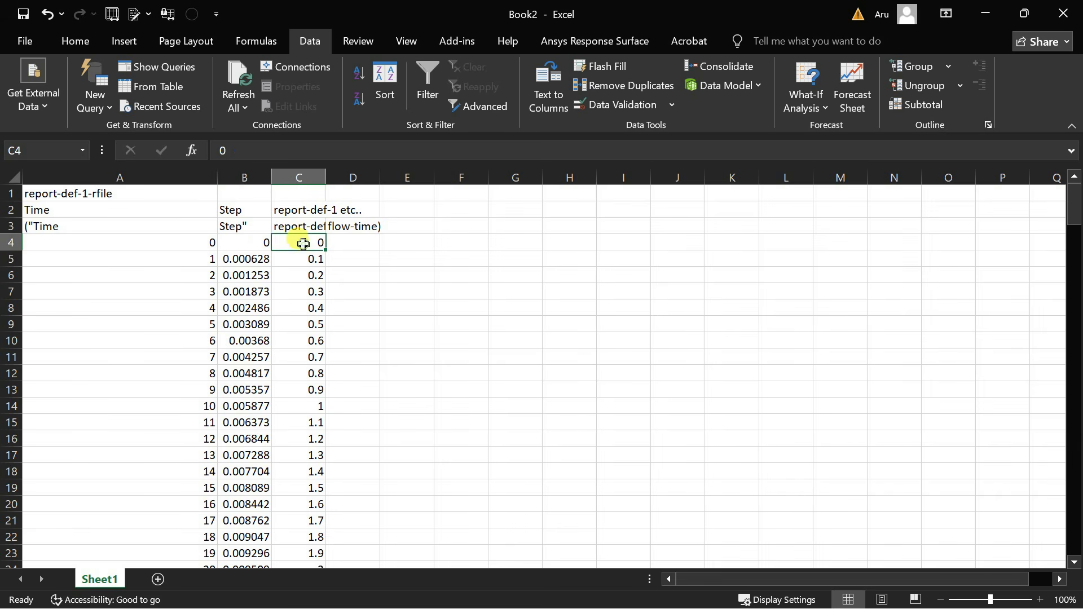
- Move the velocity values from column B, starting at B4, to column D starting at D4
drag(259, 242, 243, 517)
key(ctrl+x)
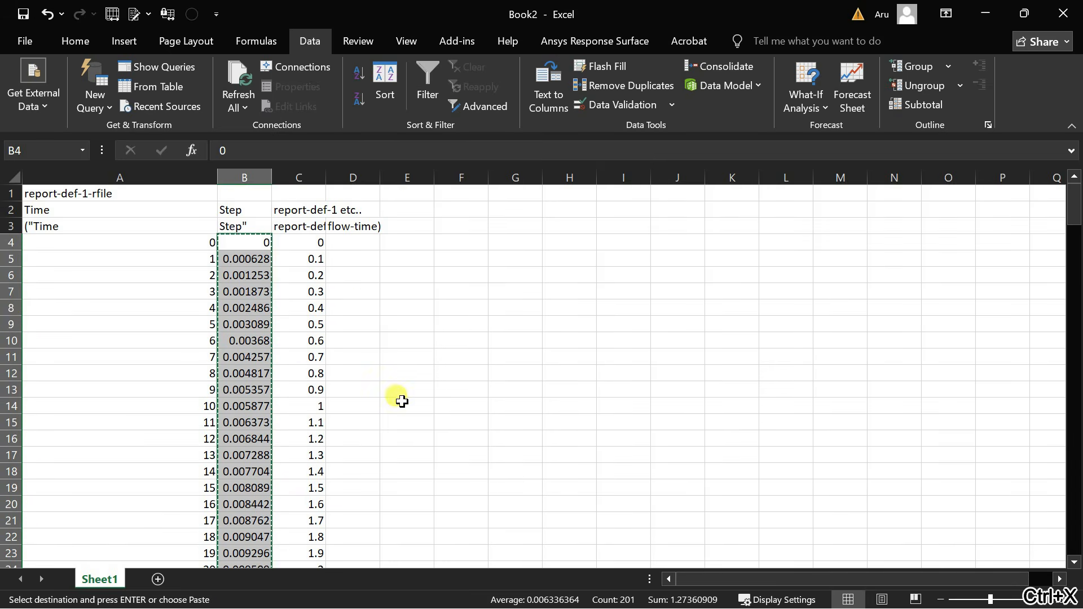
click(362, 241)
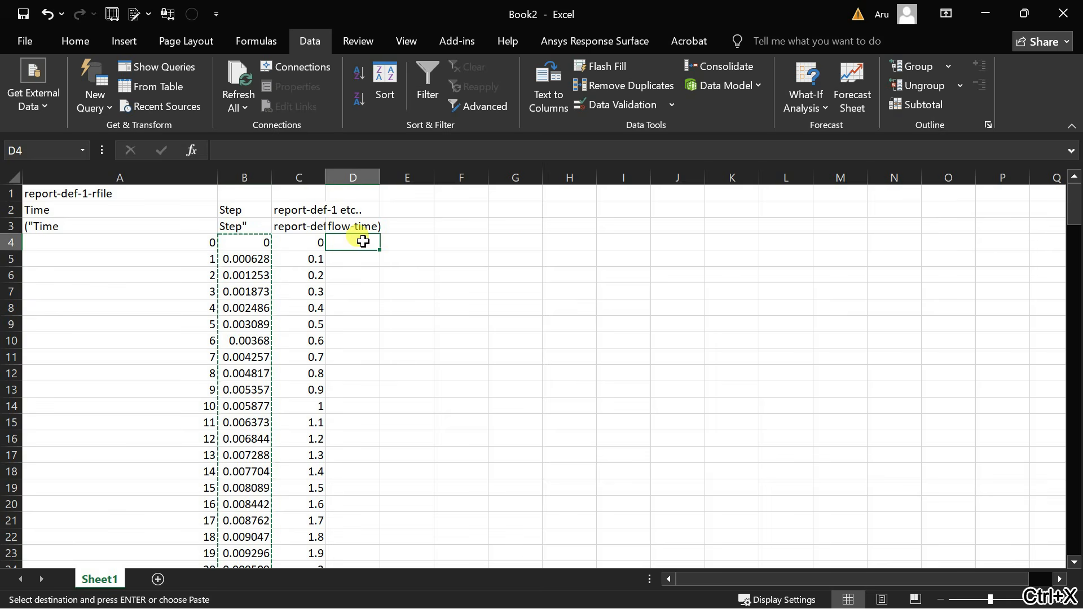
key(ctrl+v)
- Clear the leftover header text in cells C2:D3 and B2:B3
click(296, 223)
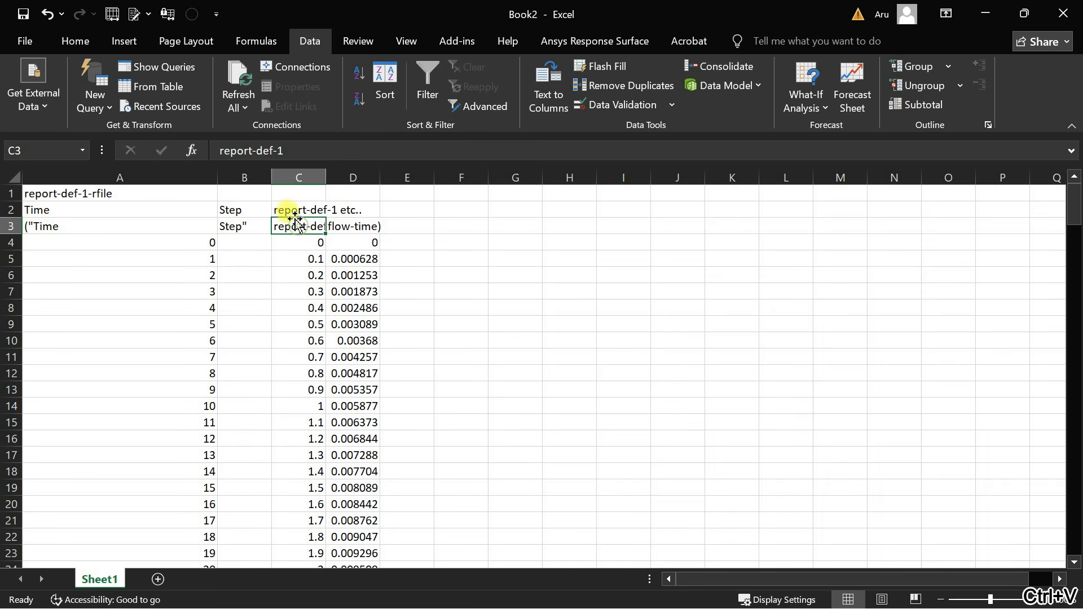
drag(293, 209, 355, 224)
key(Delete)
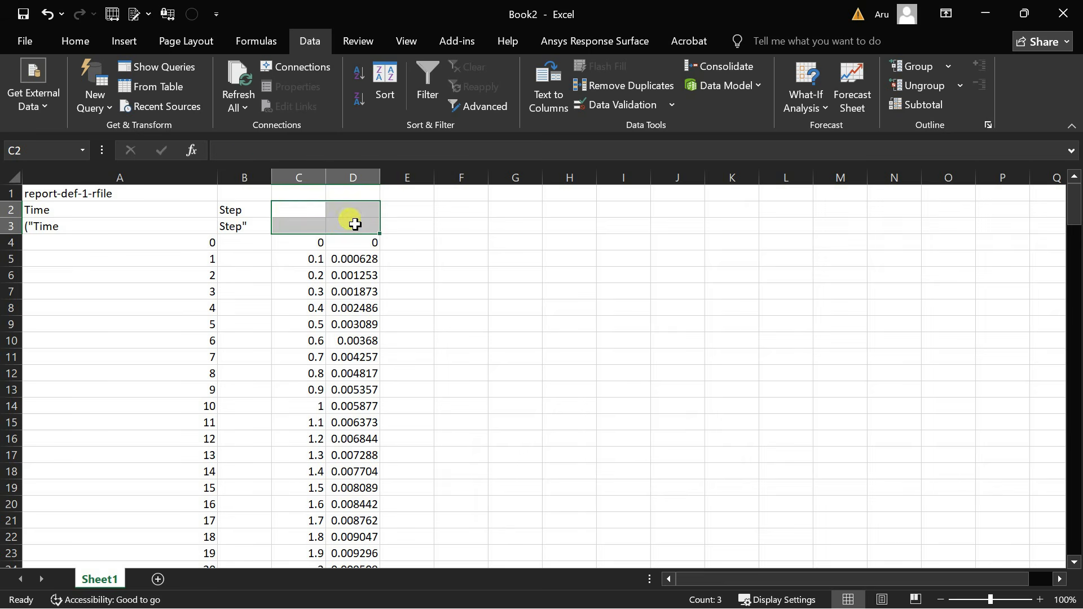
drag(237, 210, 237, 232)
key(Delete)
- Enter the column headers TIME in cell C3 and Velocity in cell D3
click(308, 229)
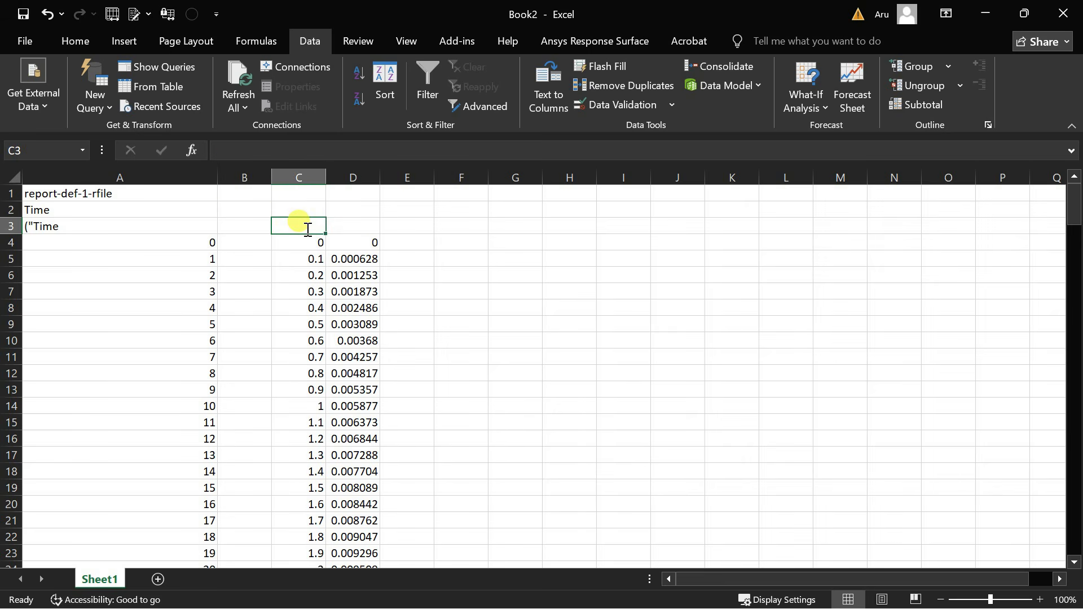
double_click(308, 229)
text(TIME)
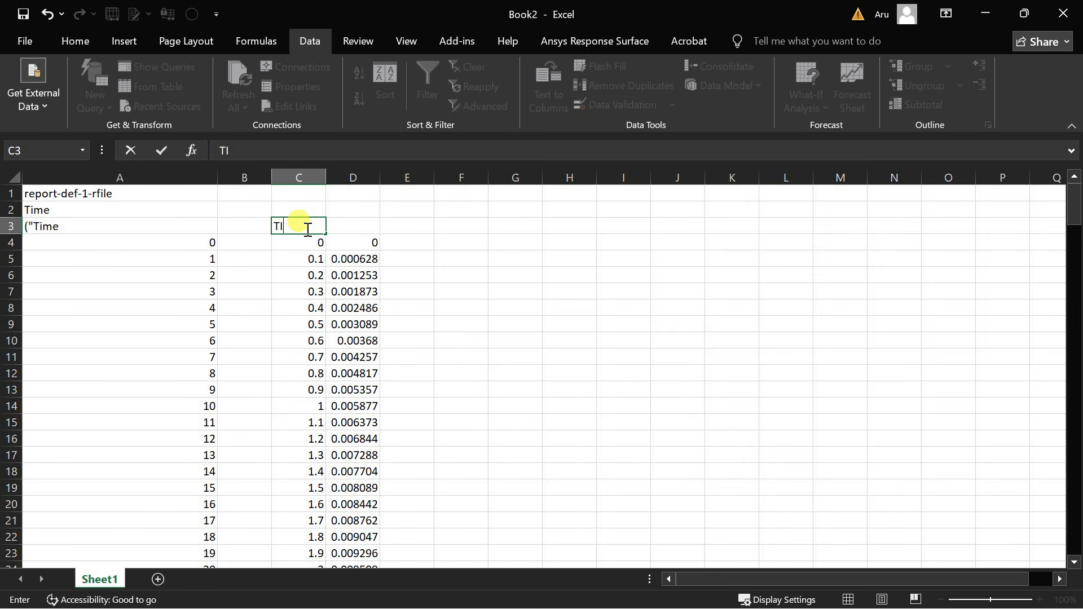
click(343, 225)
text(Velocity)
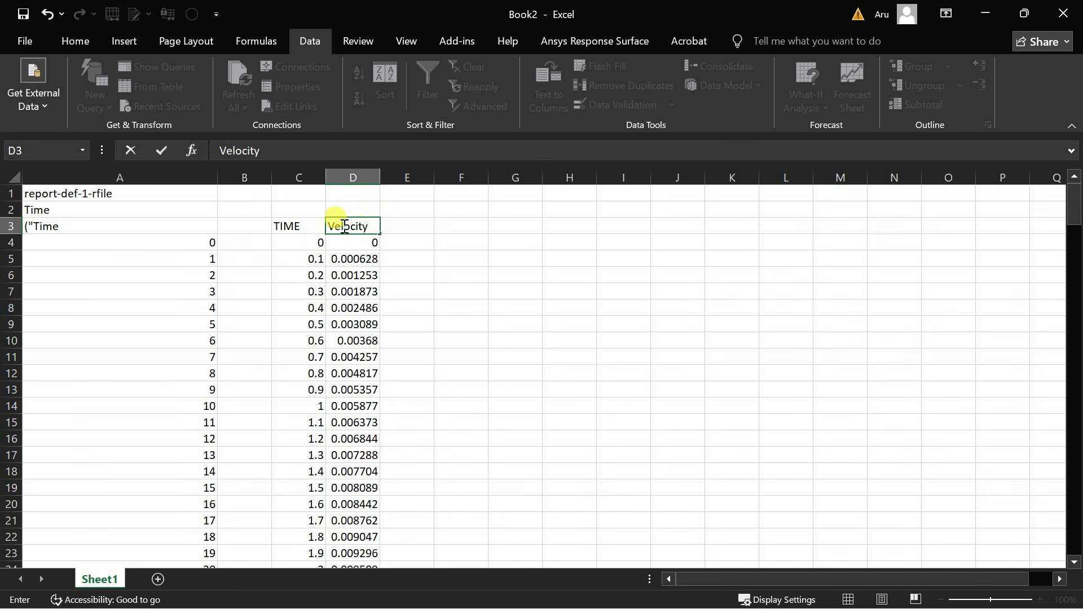
click(421, 257)
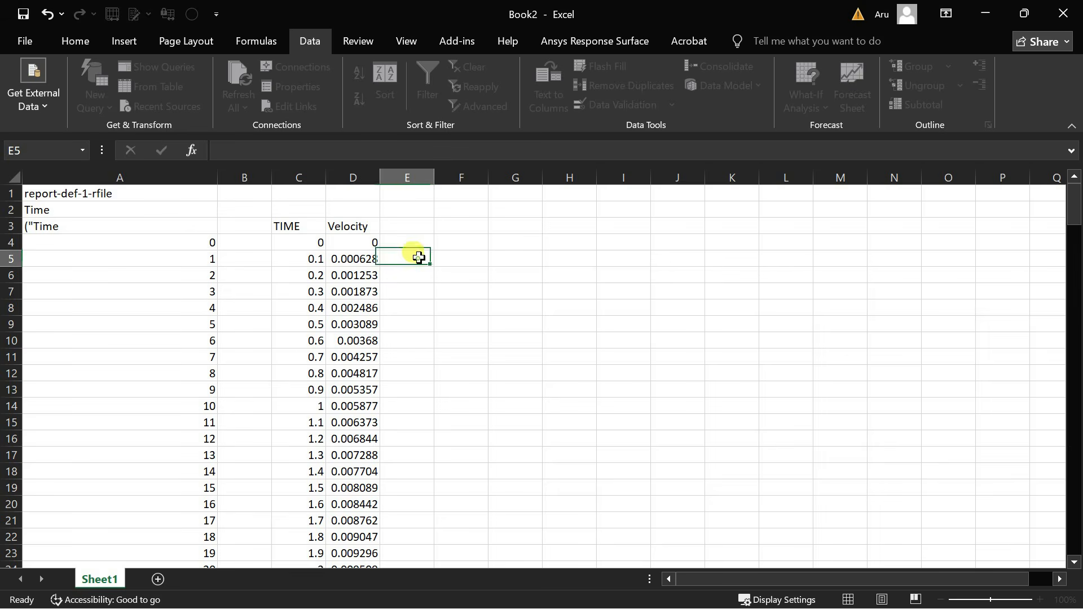
- Plot the TIME and Velocity columns as a scatter chart with smooth lines and place the chart beside the data
click(295, 177)
ctrl+click(336, 176)
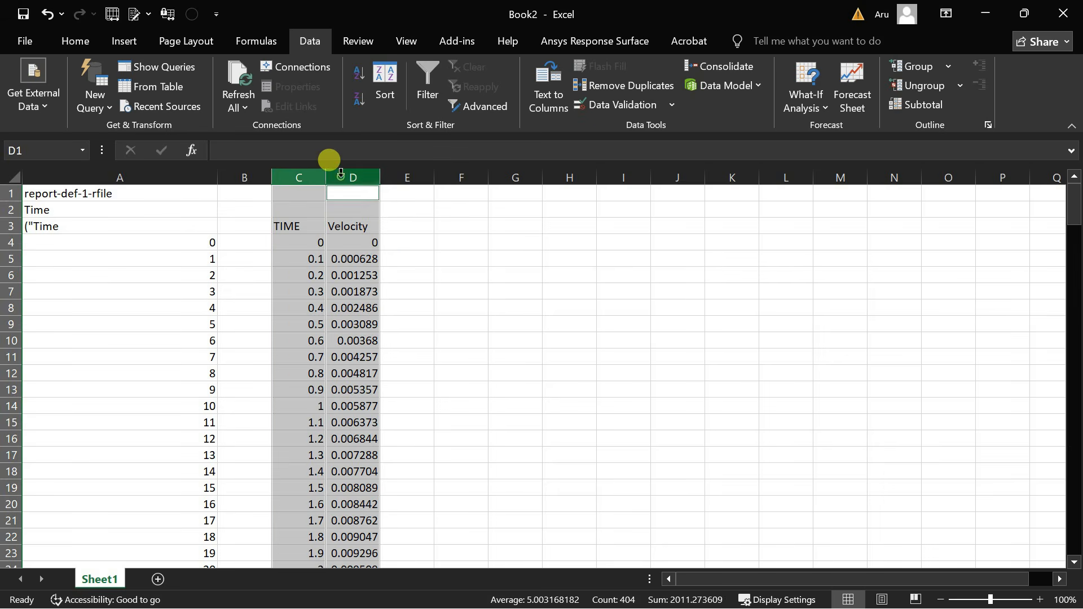
click(125, 40)
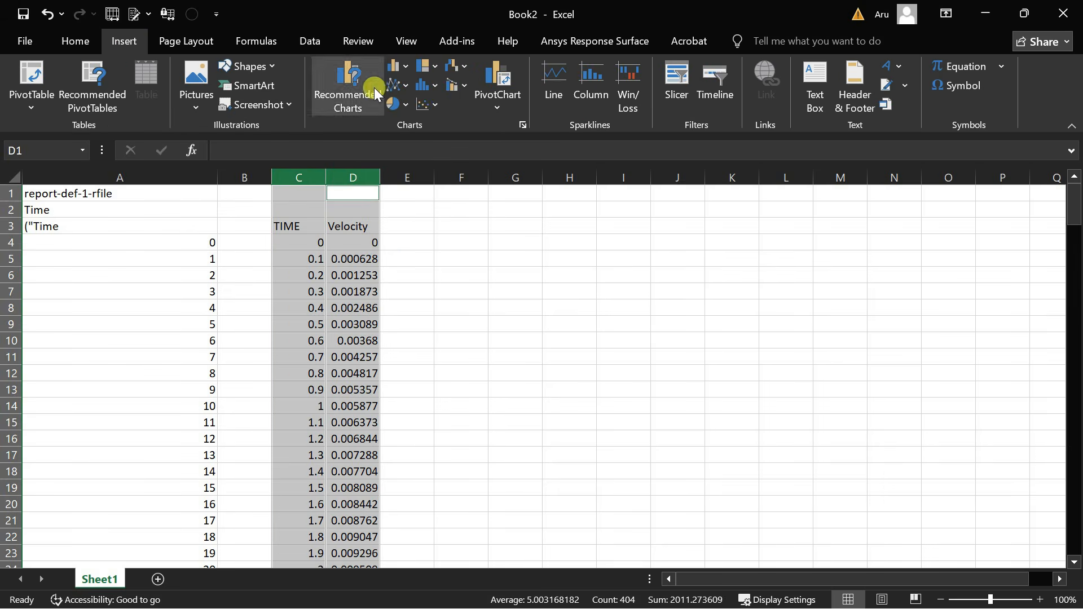
click(429, 103)
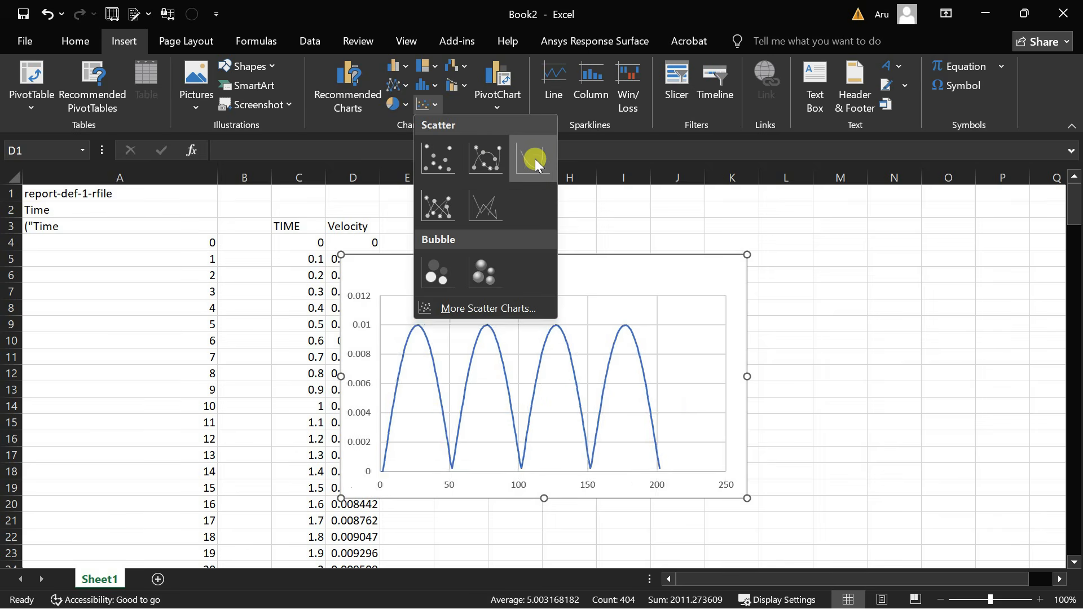
click(535, 158)
drag(573, 265, 697, 241)
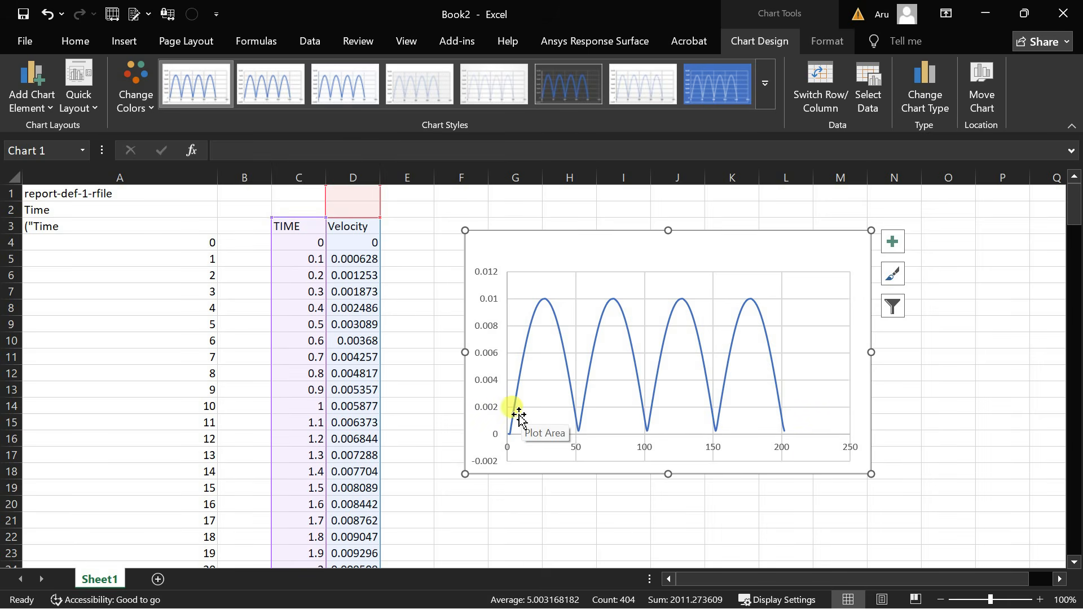
click(428, 294)
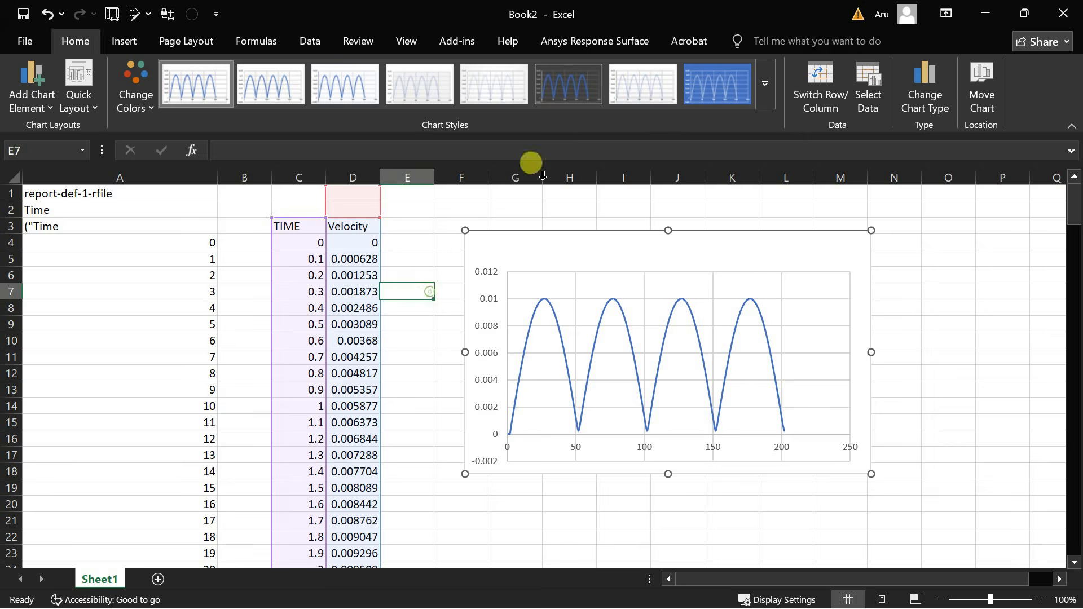
- Close the workbook without saving and open the Results of the Fluid Flow (Fluent) system from Workbench in CFD-Post
click(1063, 14)
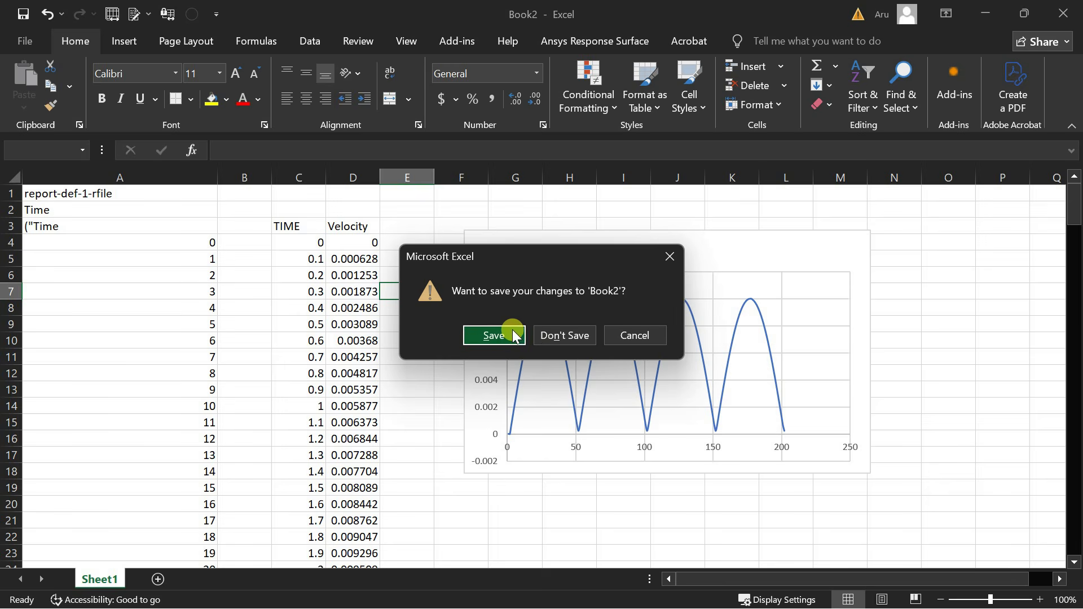
click(538, 334)
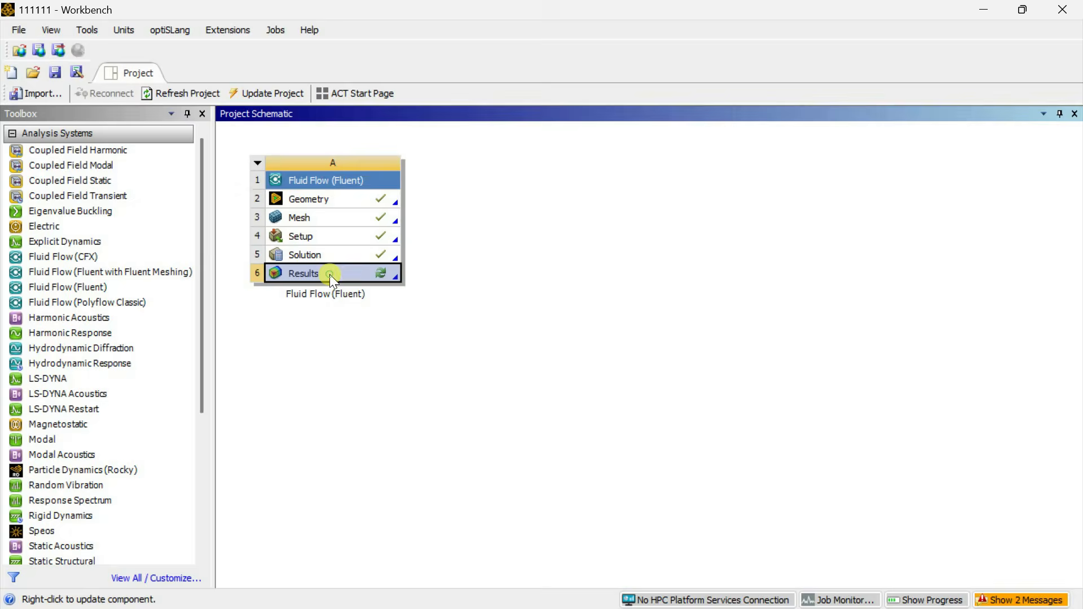
double_click(331, 275)
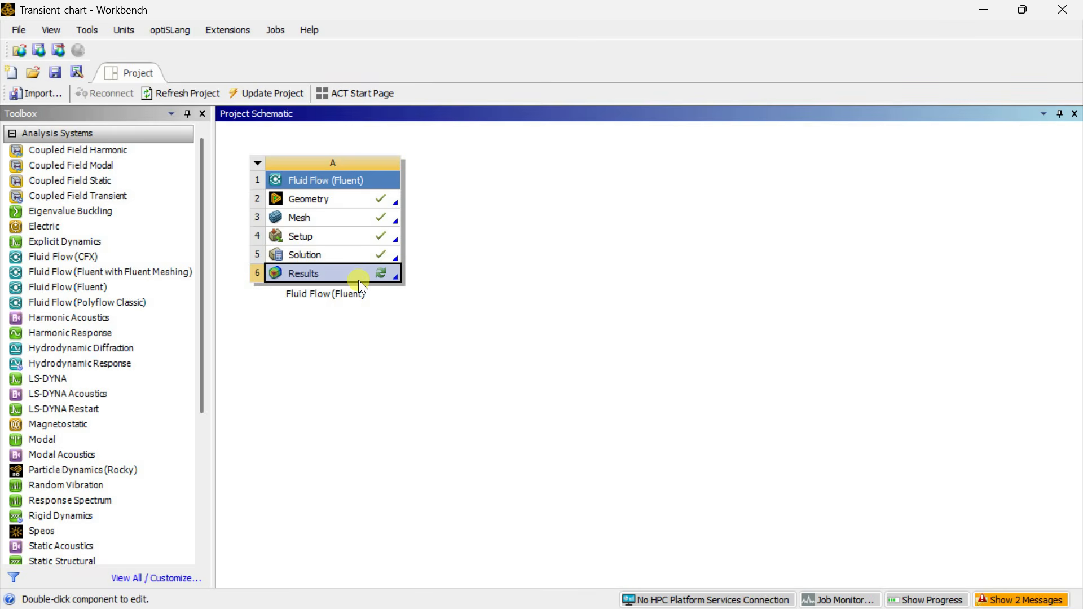
right_click(358, 280)
click(406, 287)
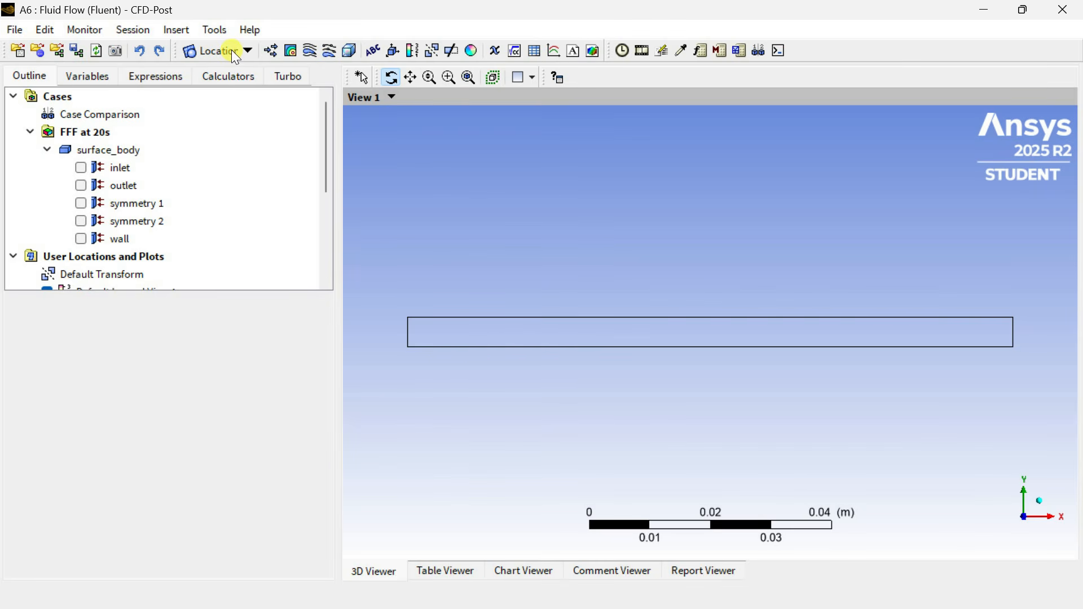
- Insert Point 1 with the XYZ method at coordinates 0.1, 0.0025, 0 on the outlet
click(232, 49)
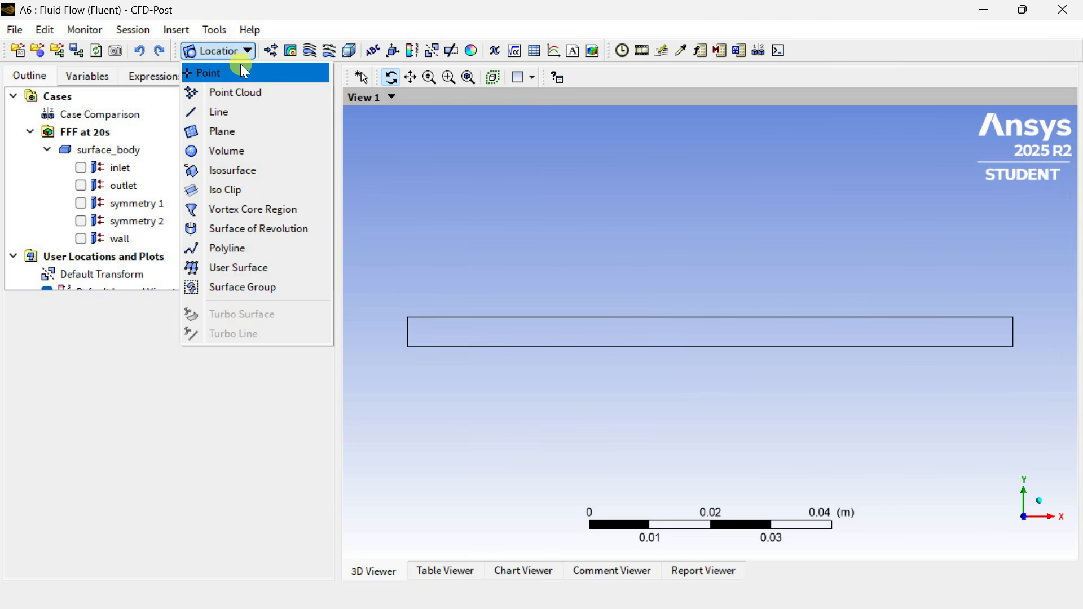
click(243, 70)
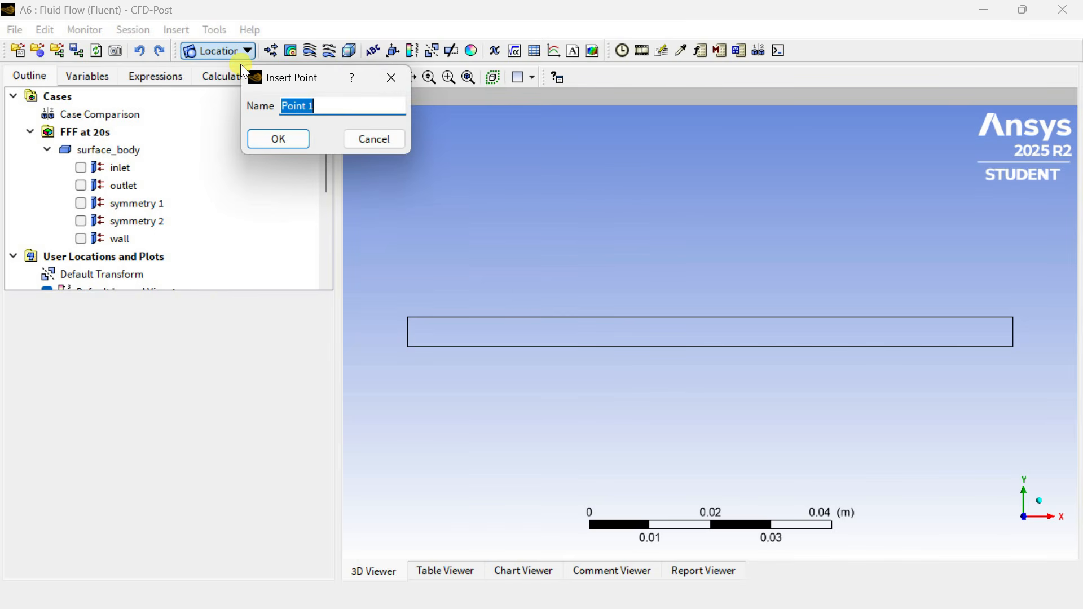
click(282, 143)
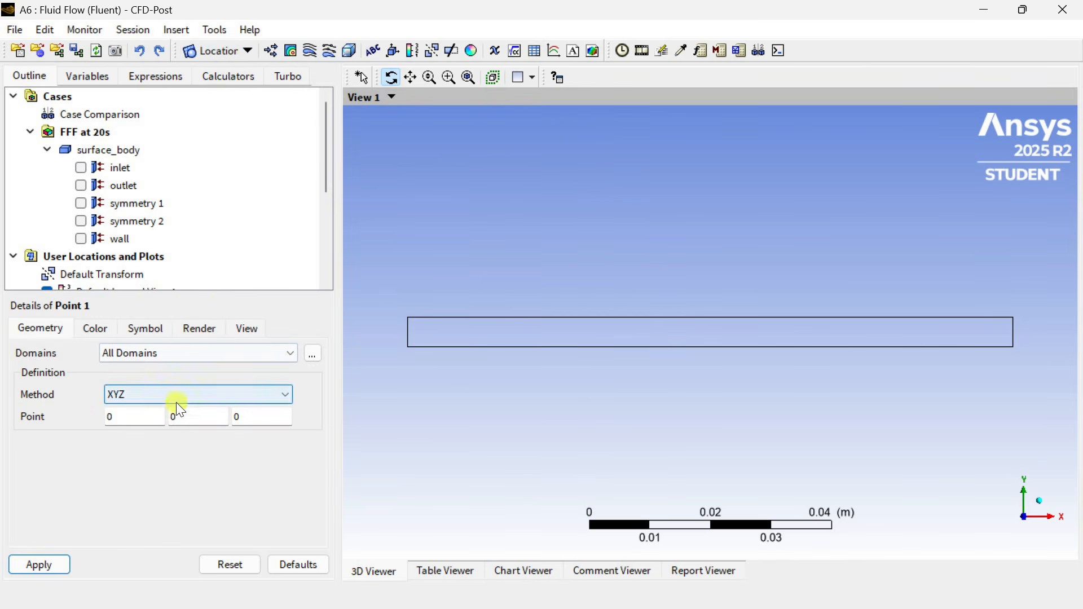
click(141, 423)
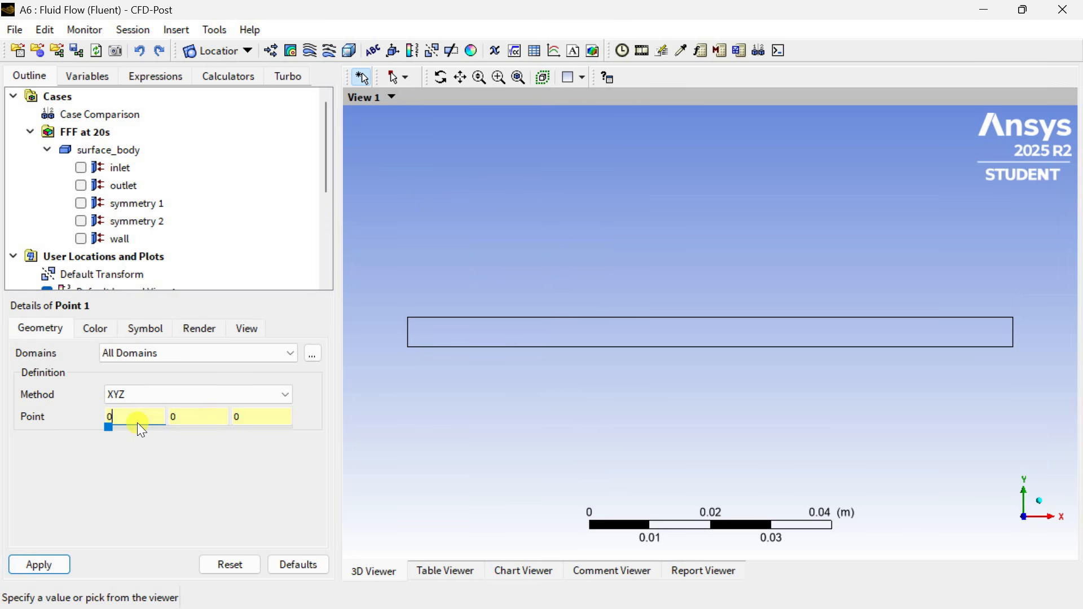
text(.10)
click(177, 416)
text(0.0025)
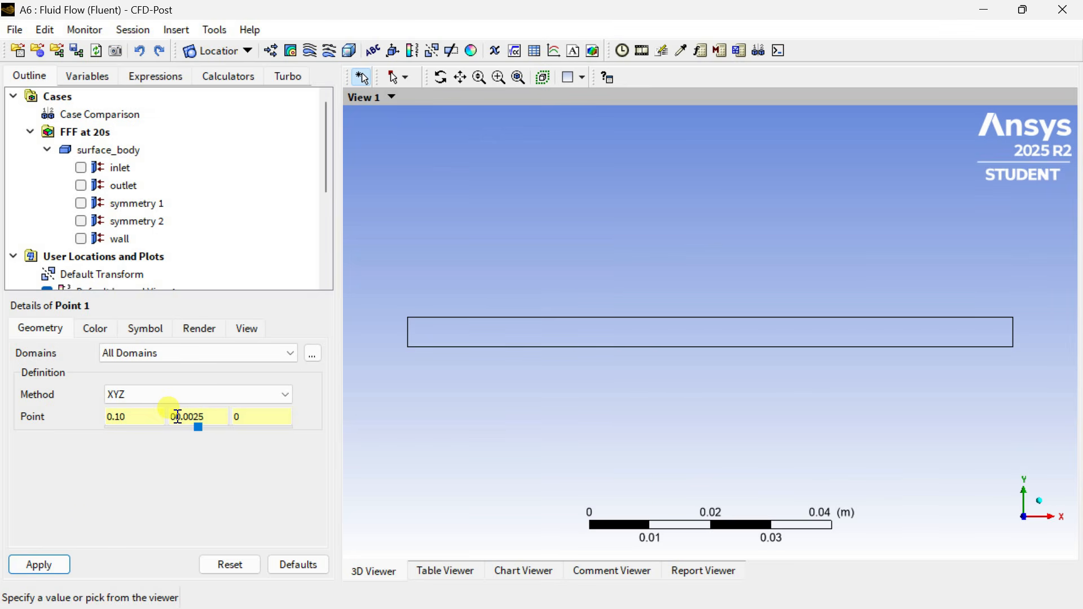
click(38, 564)
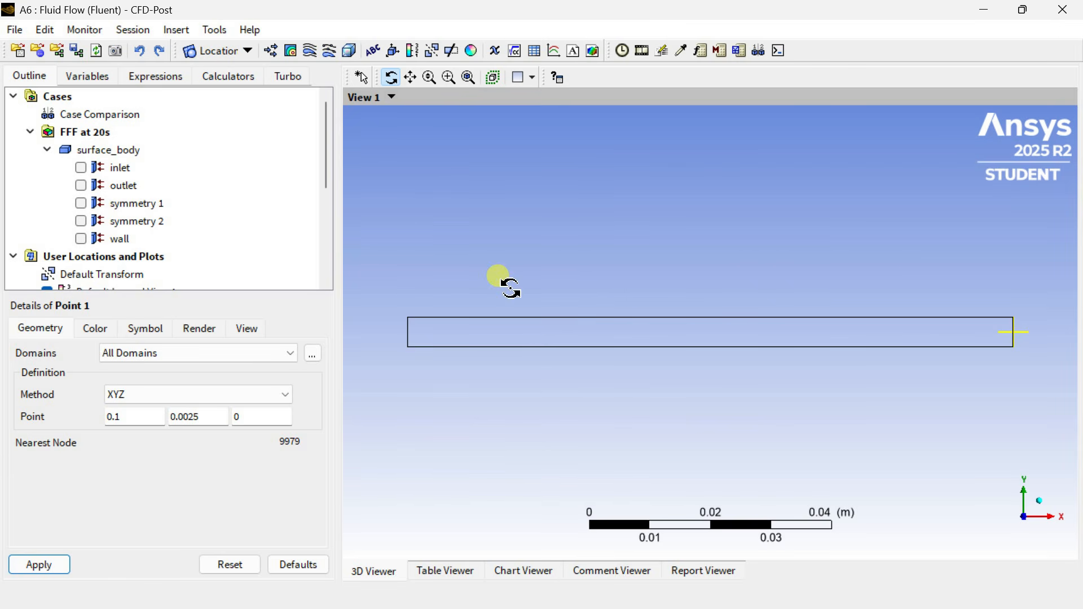
- Insert Chart 1 as an XY - Transient or Sequence chart with Point 1 as the location of its data series
click(555, 53)
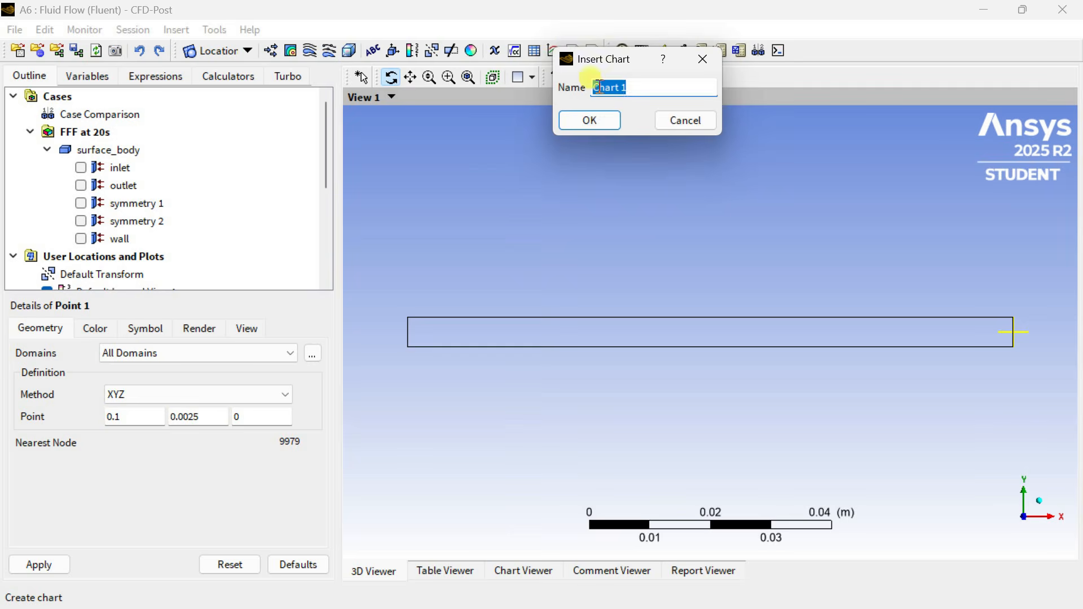
click(605, 117)
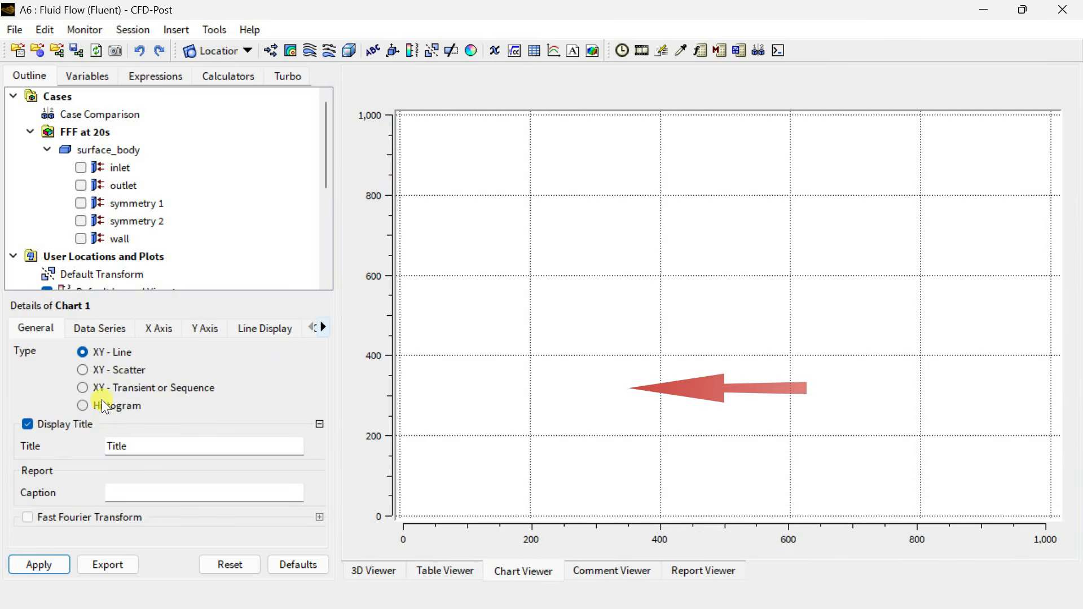
click(82, 388)
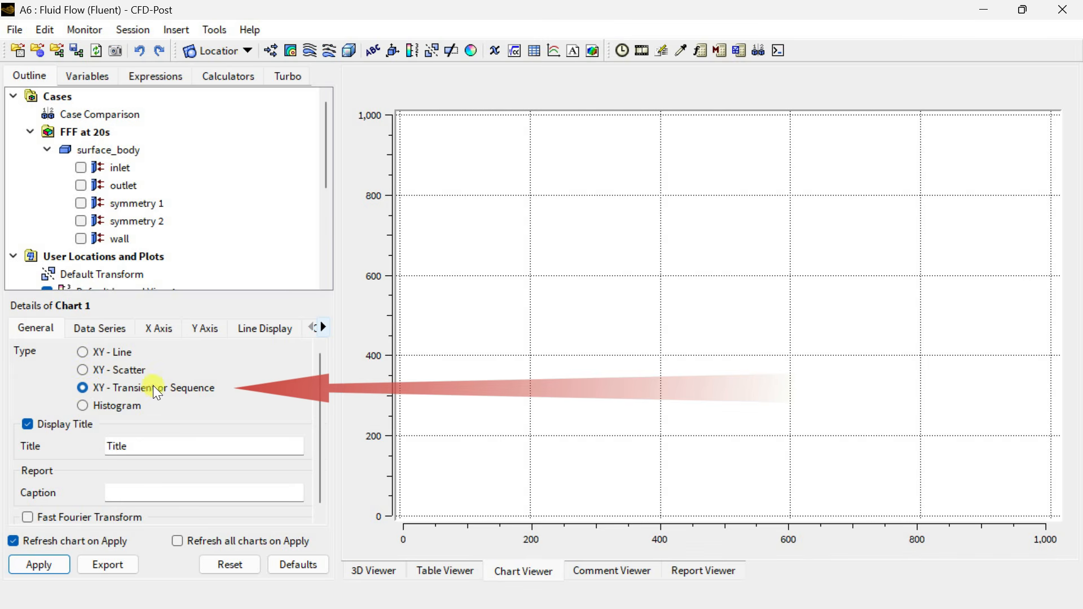
click(103, 332)
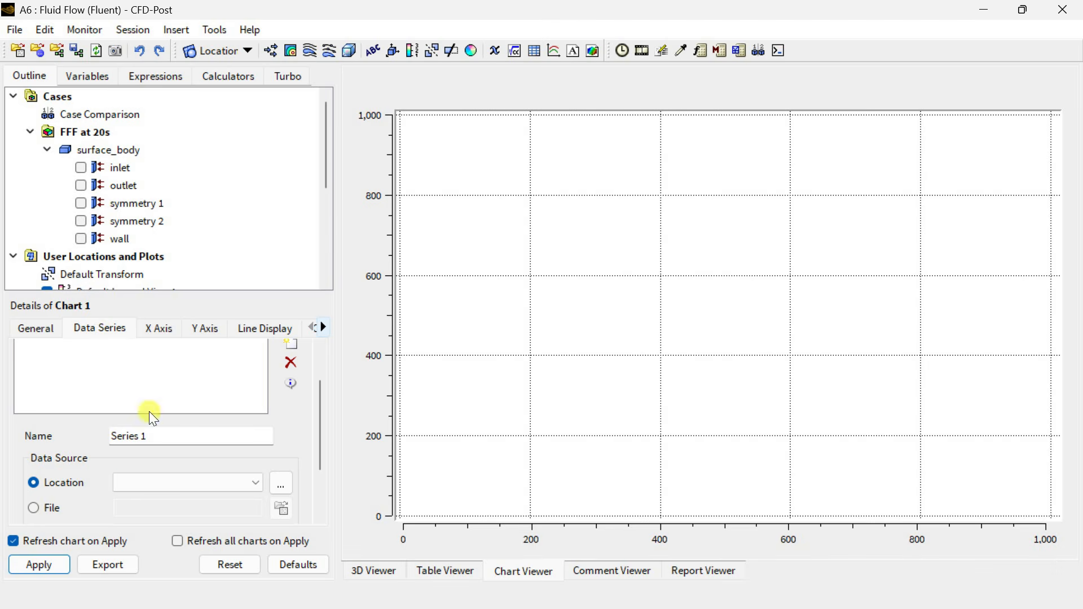
click(207, 482)
click(184, 498)
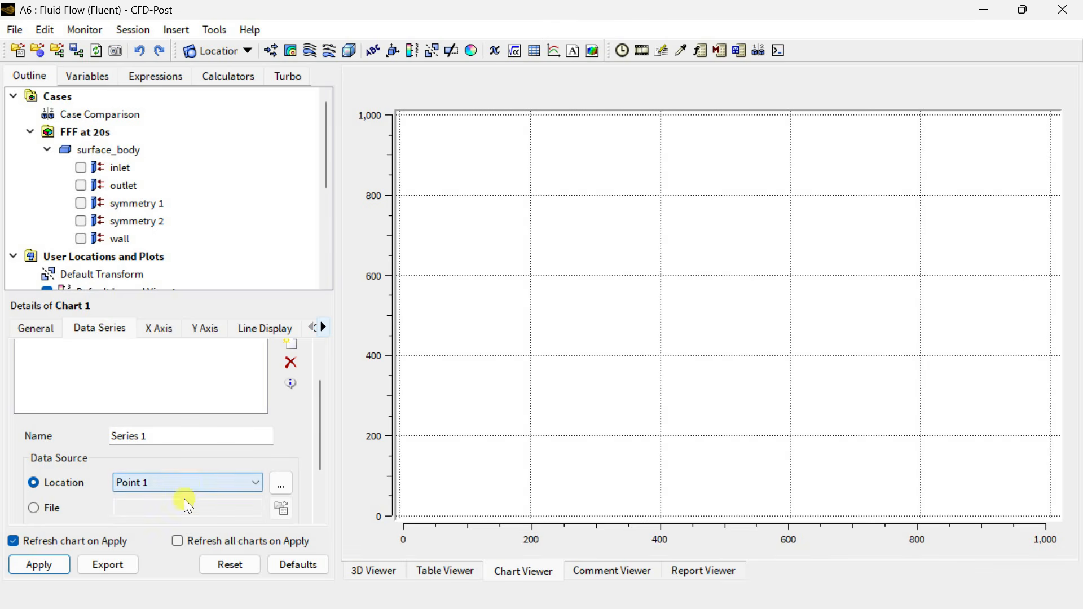
- Keep Time as the X-axis expression, set the Y-axis variable to Velocity and generate the chart
click(163, 331)
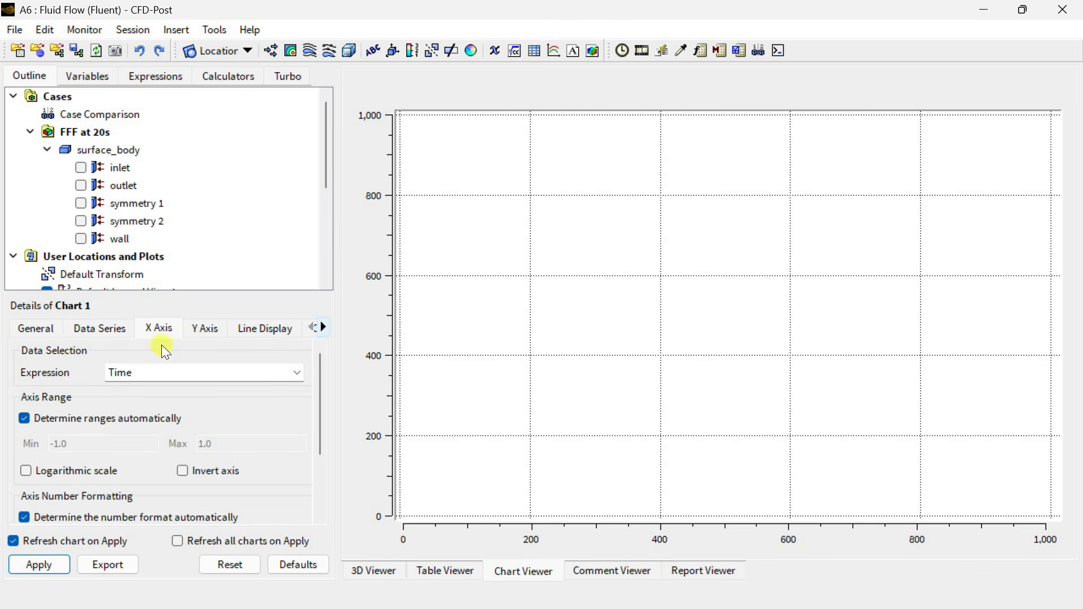
click(195, 375)
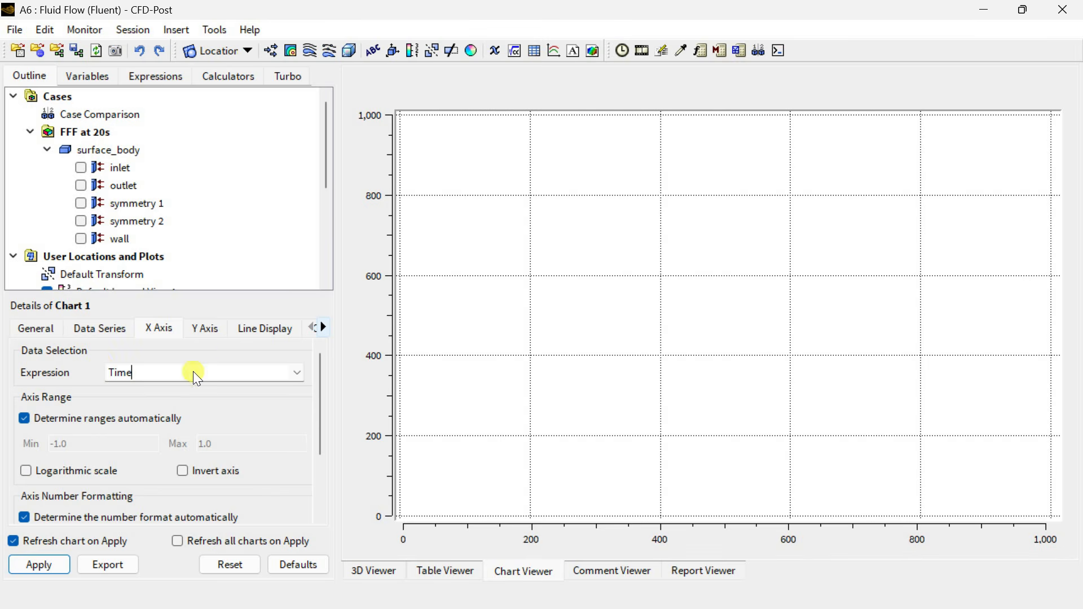
click(298, 374)
click(297, 374)
click(204, 328)
click(185, 375)
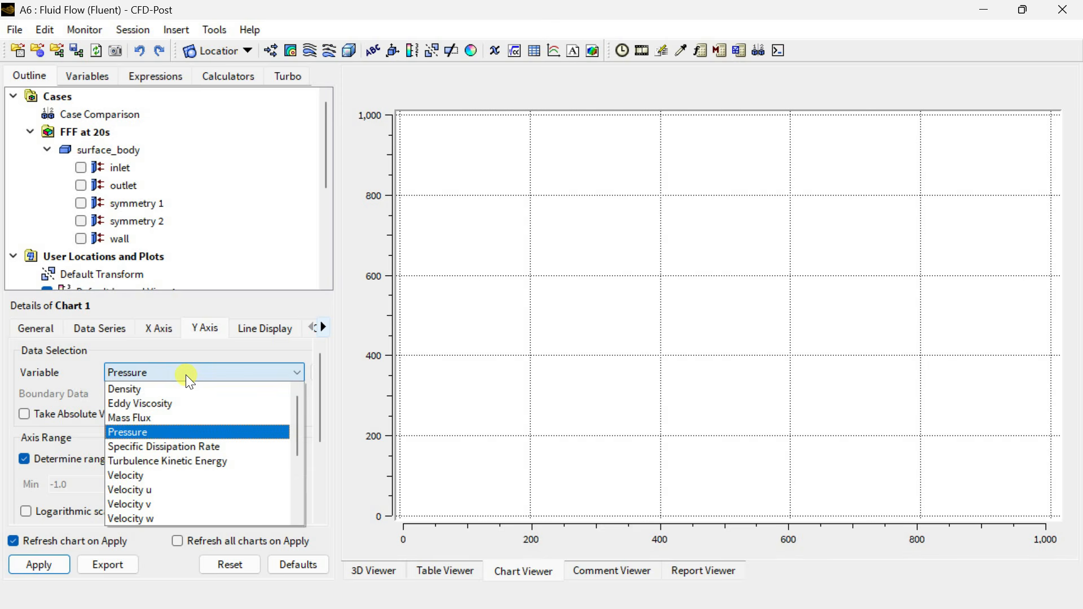
click(161, 472)
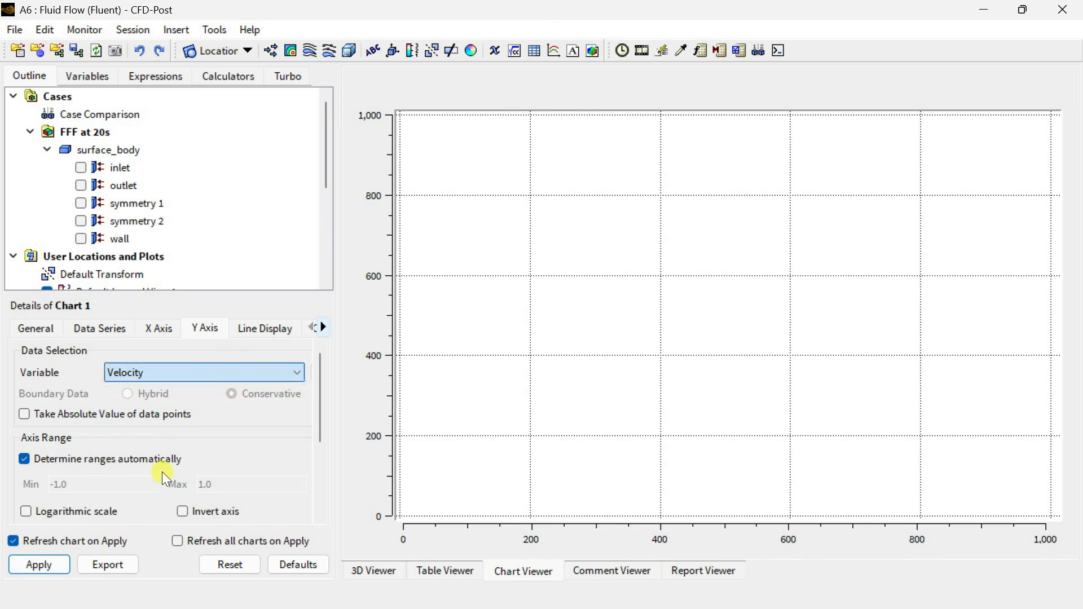
click(41, 564)
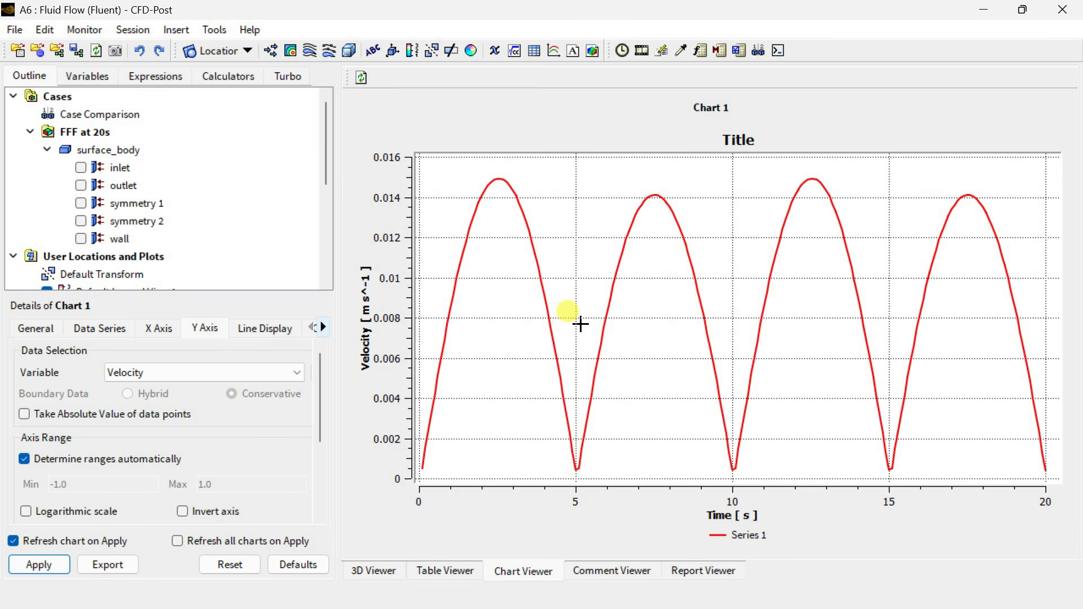
- Save a picture of the chart as Chart.png in PNG format, 800 wide and 800 high
click(116, 51)
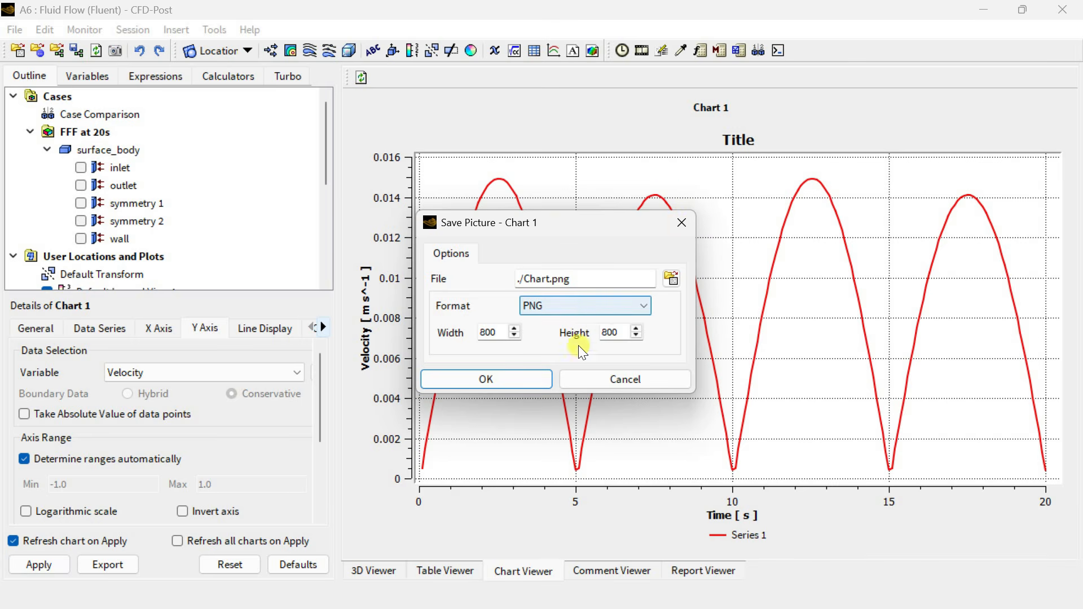
click(539, 377)
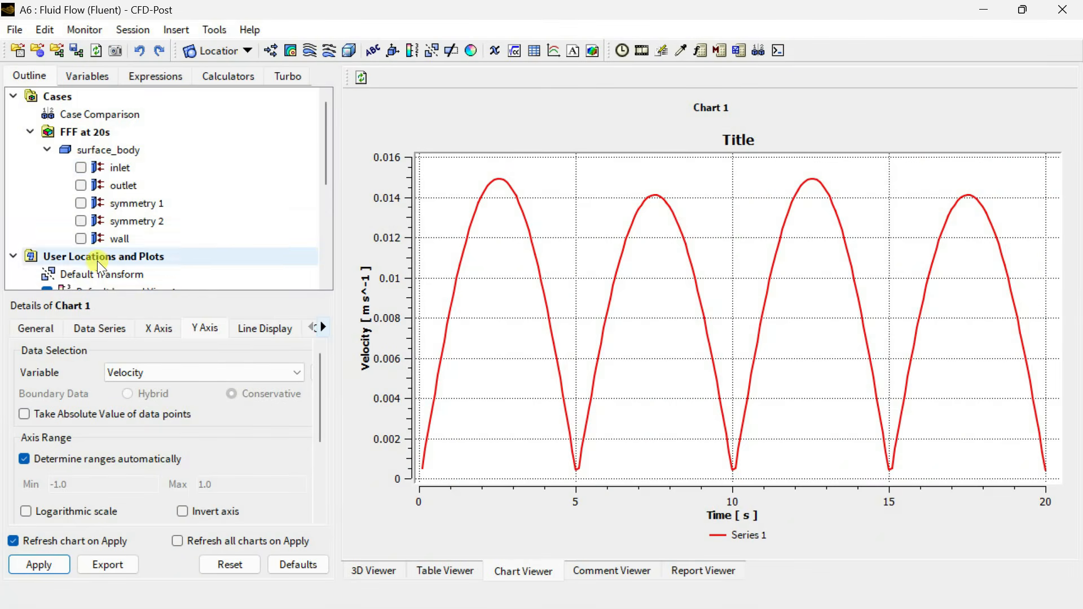
- Insert Polyline 1 as a new location across all domains, using the Boundary Intersection method
scroll(112, 243, down, 2)
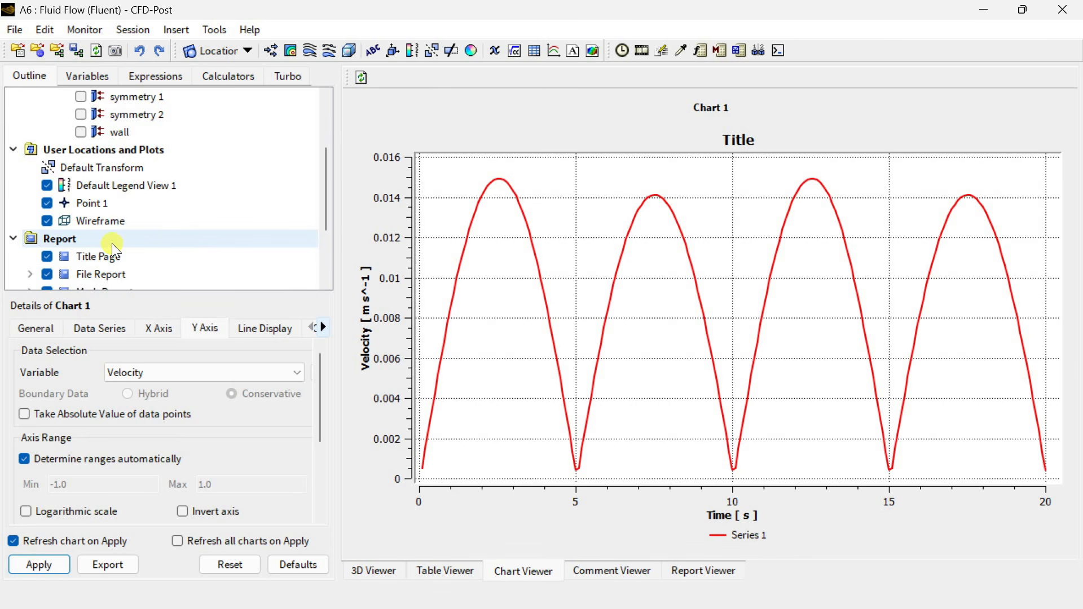
scroll(111, 242, down, 1)
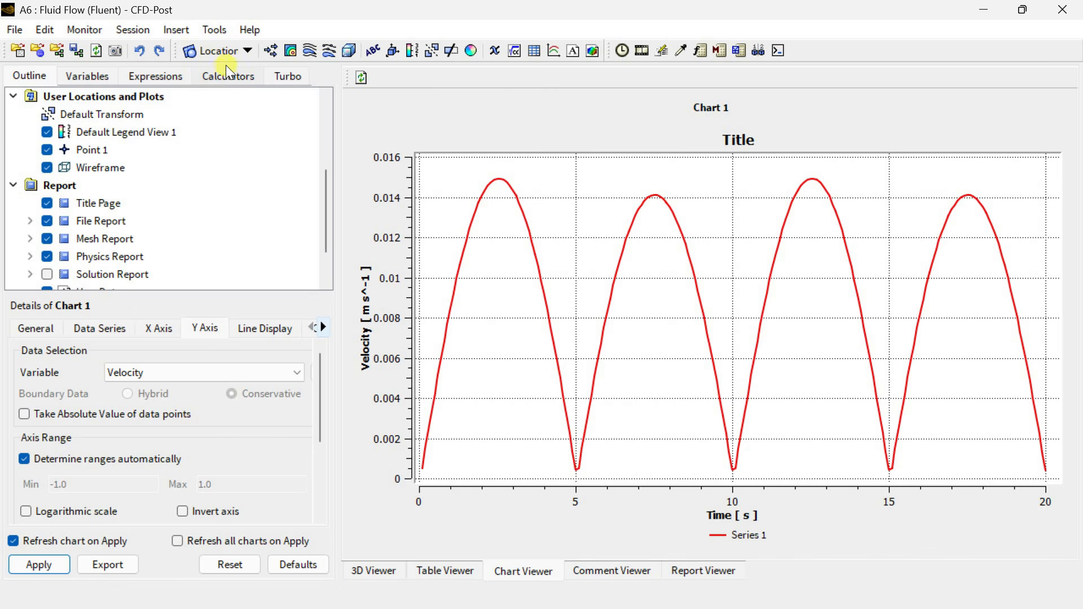
click(238, 51)
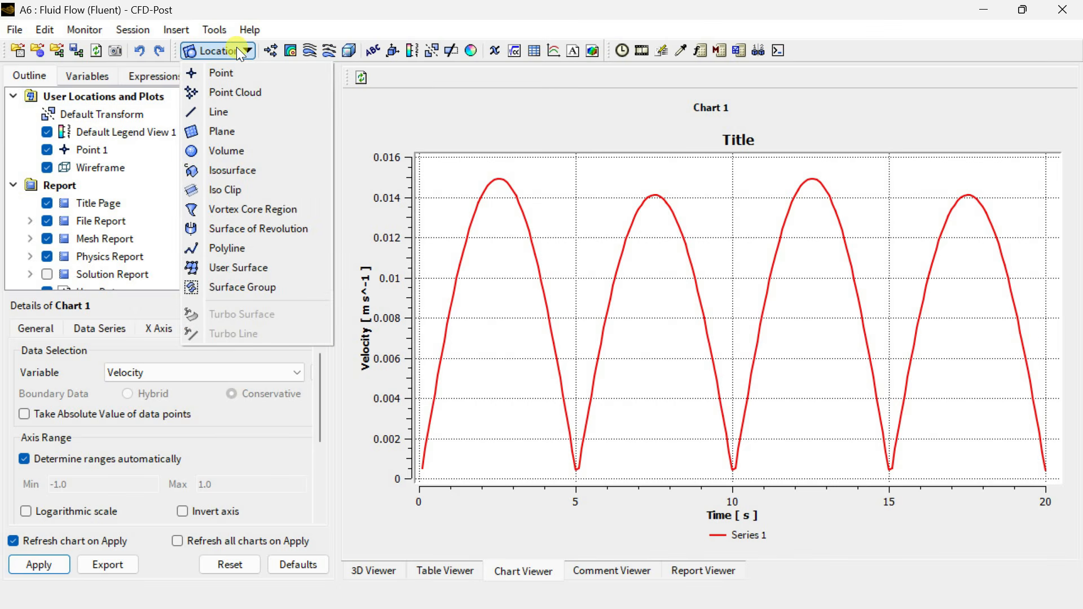
click(231, 248)
click(285, 320)
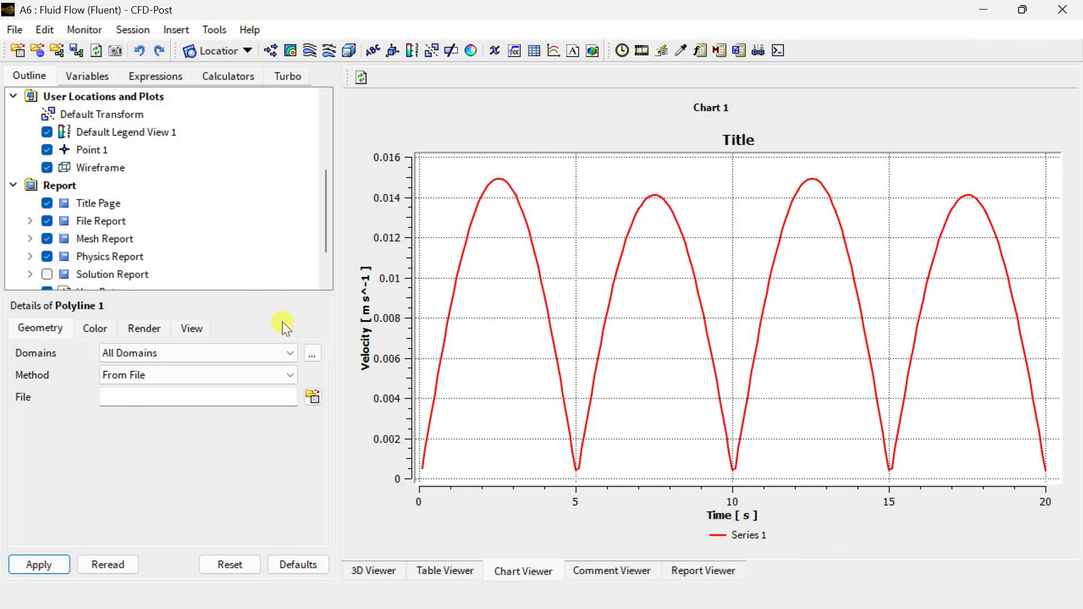
click(262, 382)
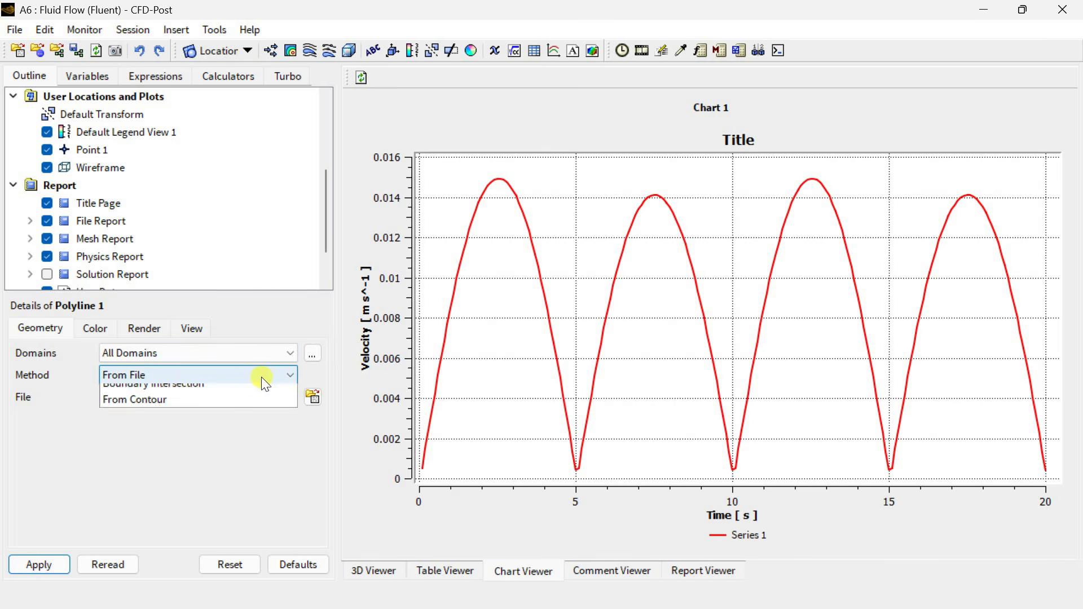
click(254, 407)
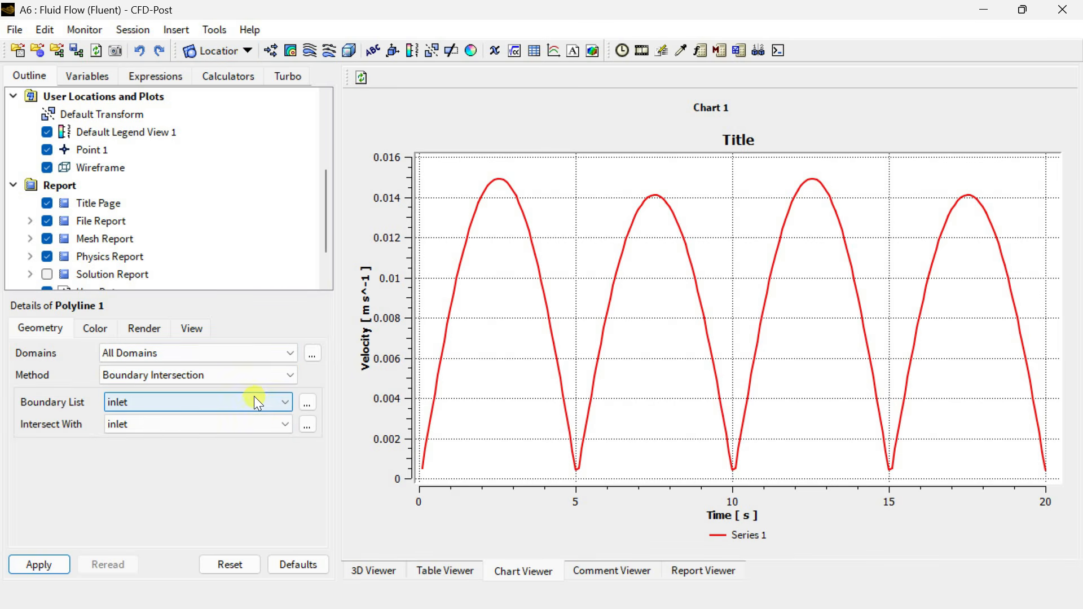
- Define the polyline as the intersection of symmetry 1 with the outlet and create it
click(254, 398)
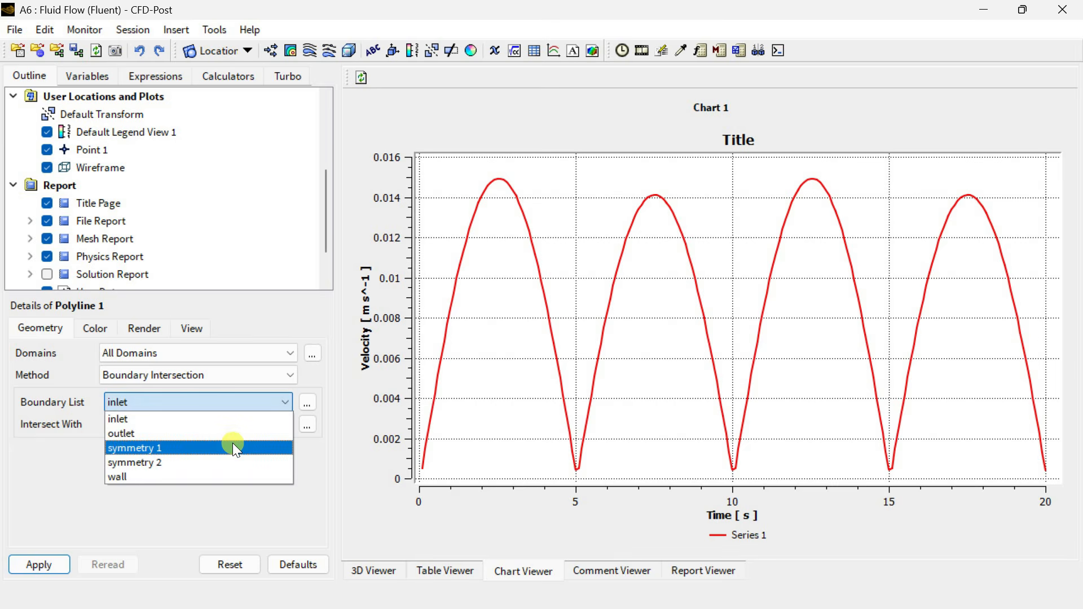
click(233, 444)
click(235, 427)
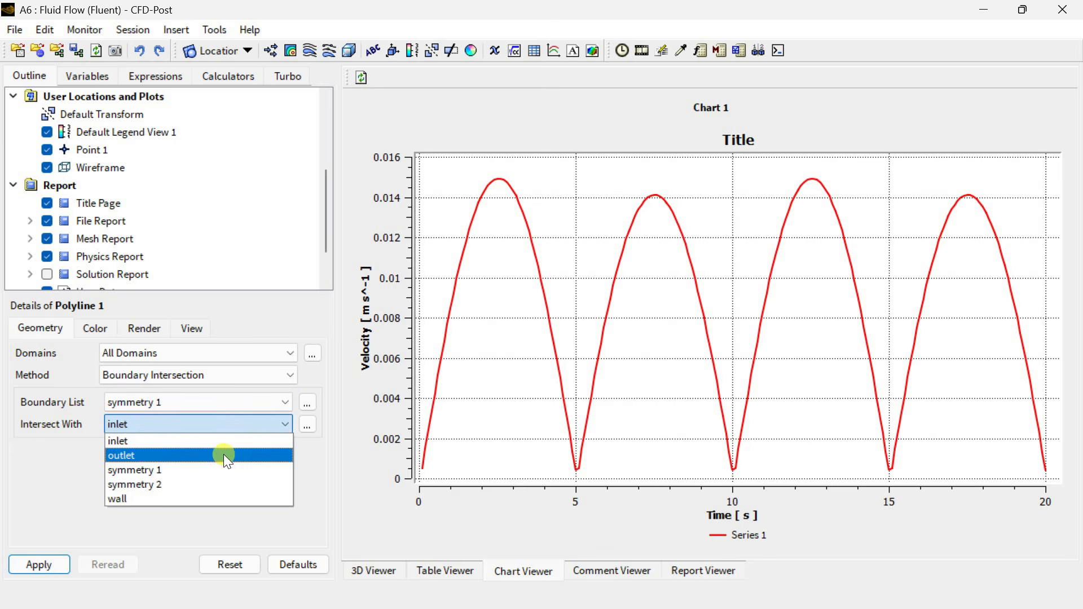
click(223, 453)
click(57, 562)
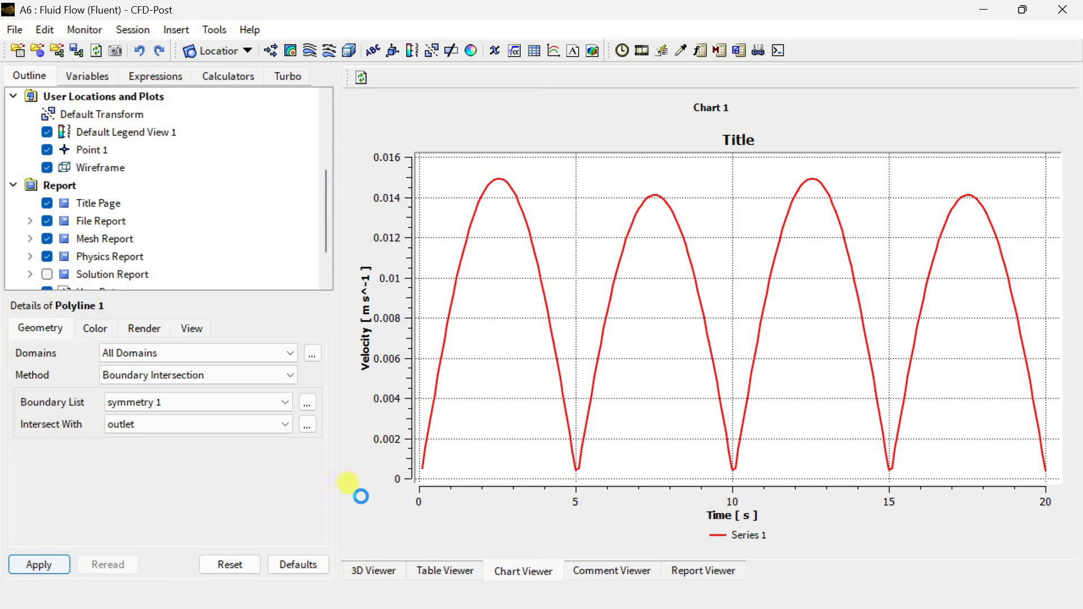
- Show the model in the 3D view and hide Point 1 to inspect the polyline at the outlet
click(372, 571)
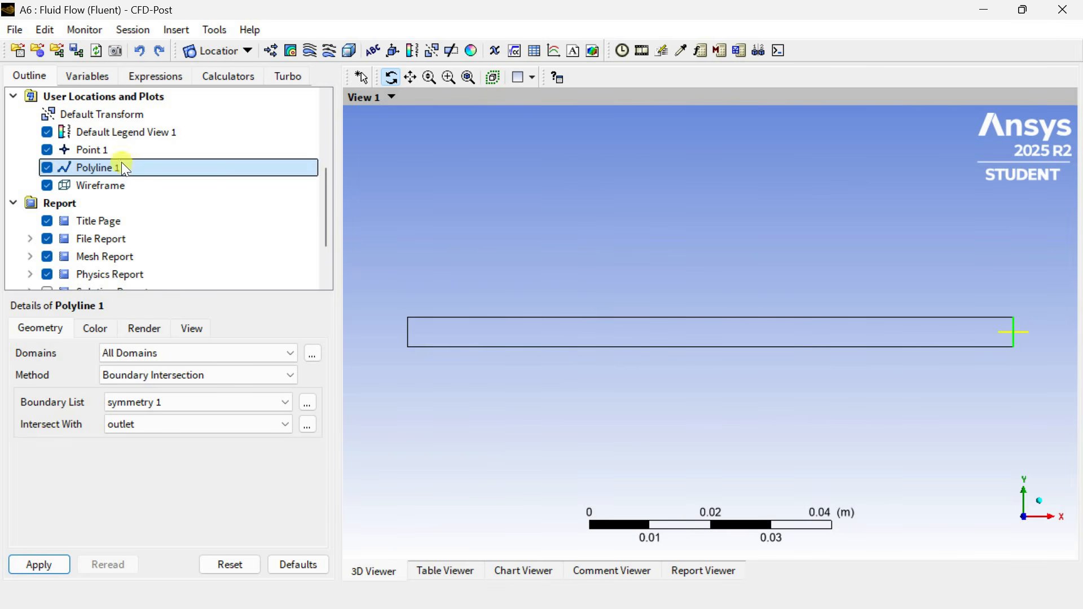
click(47, 150)
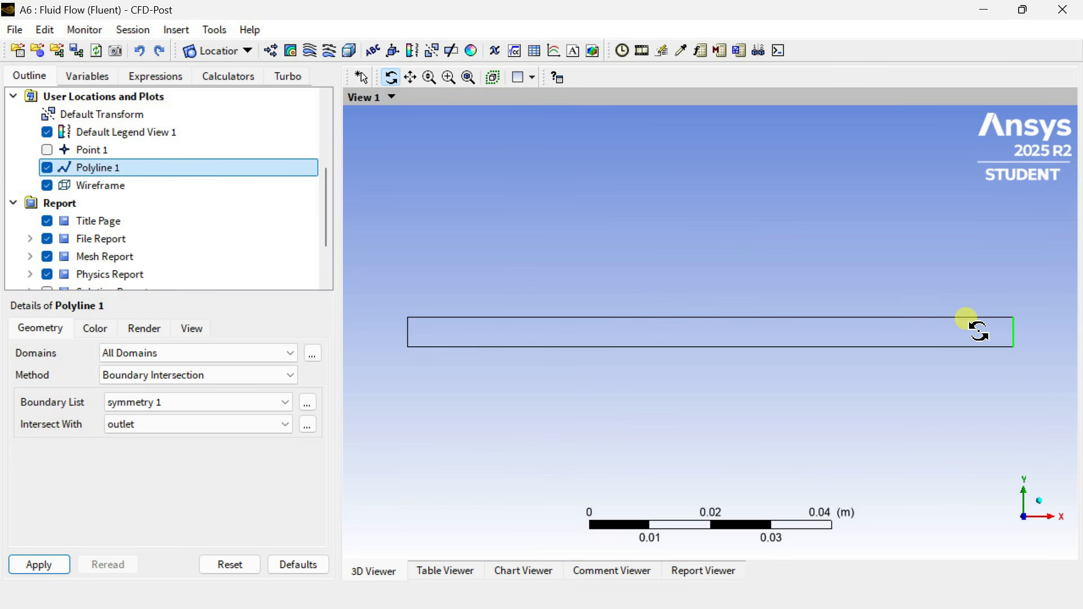
ctrl+middle_drag(761, 322, 626, 321)
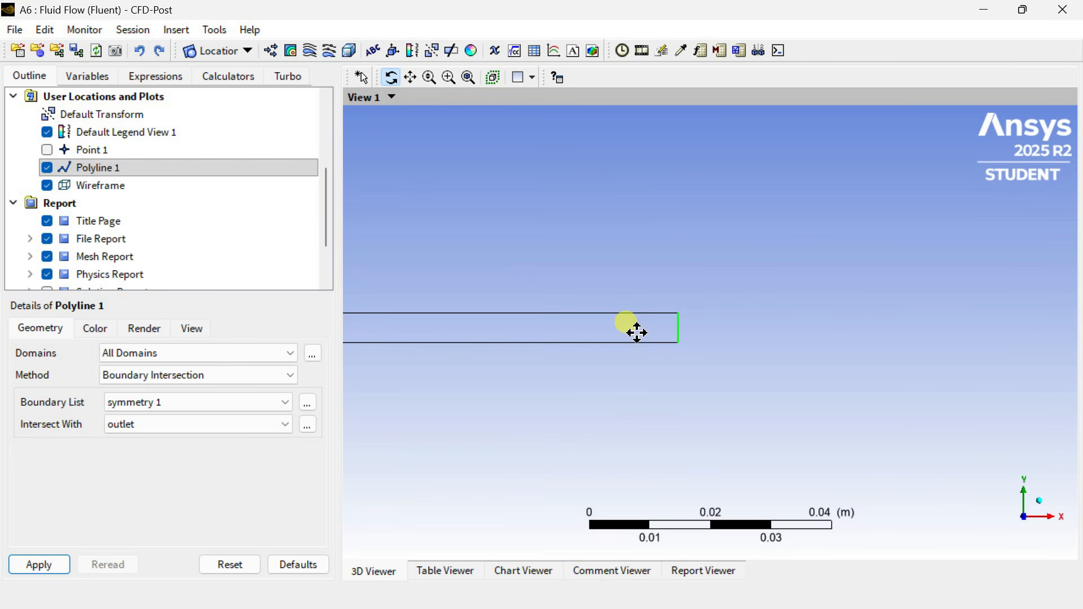
scroll(624, 320, up, 5)
scroll(625, 322, up, 5)
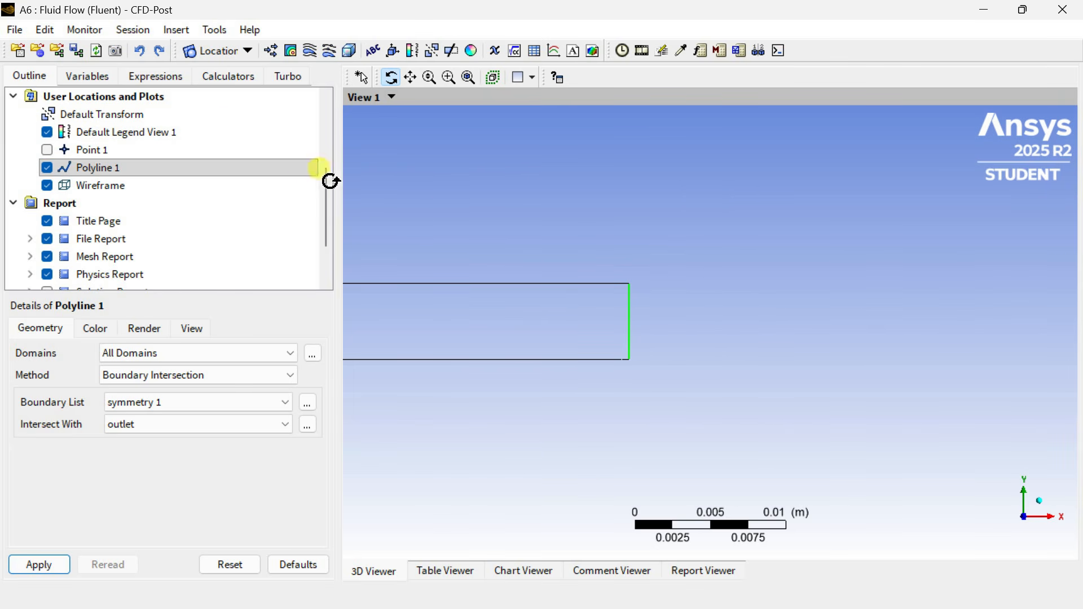
- Create a new expression named VelocityAToutlet
click(171, 76)
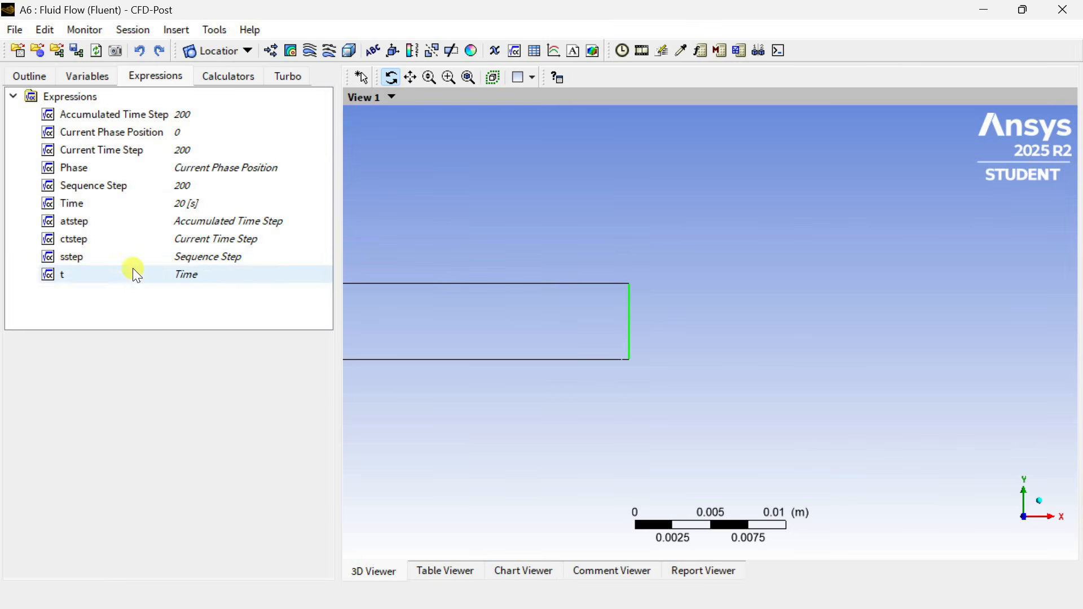
right_click(137, 296)
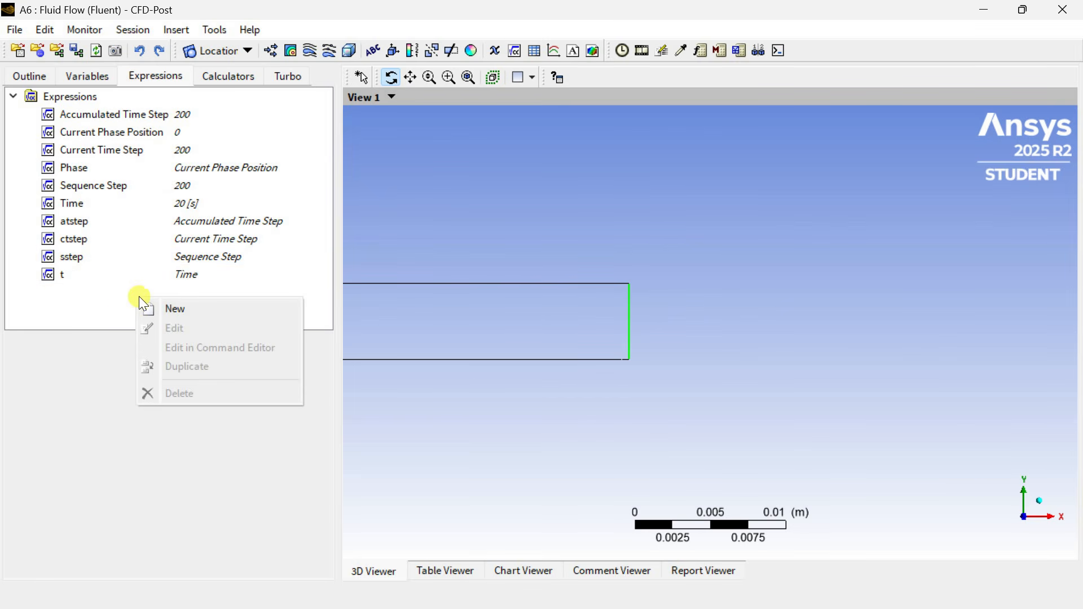
click(175, 309)
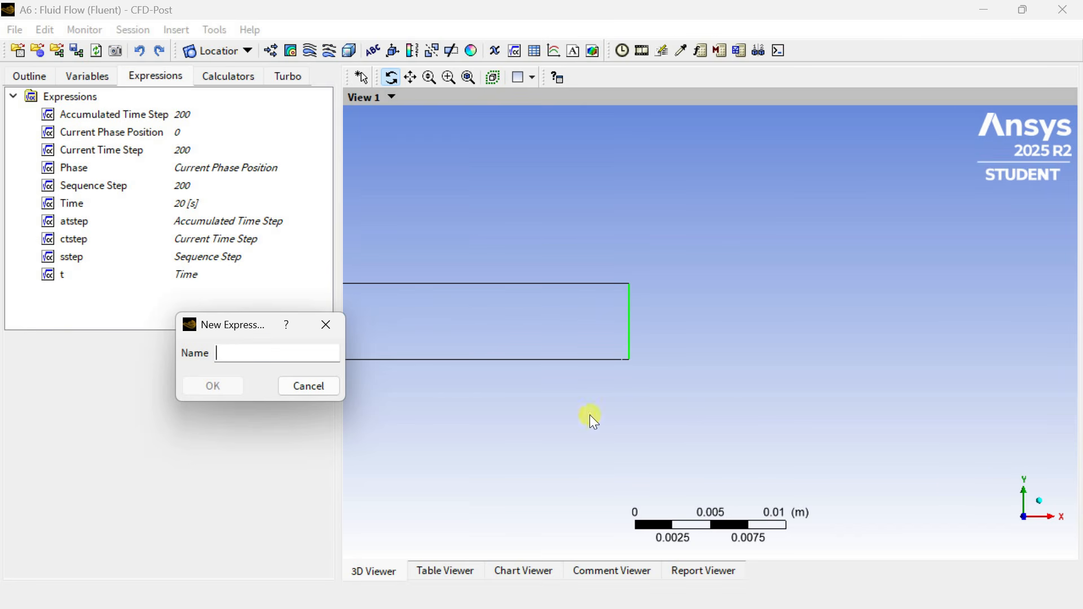
text(VelocityAToutlet)
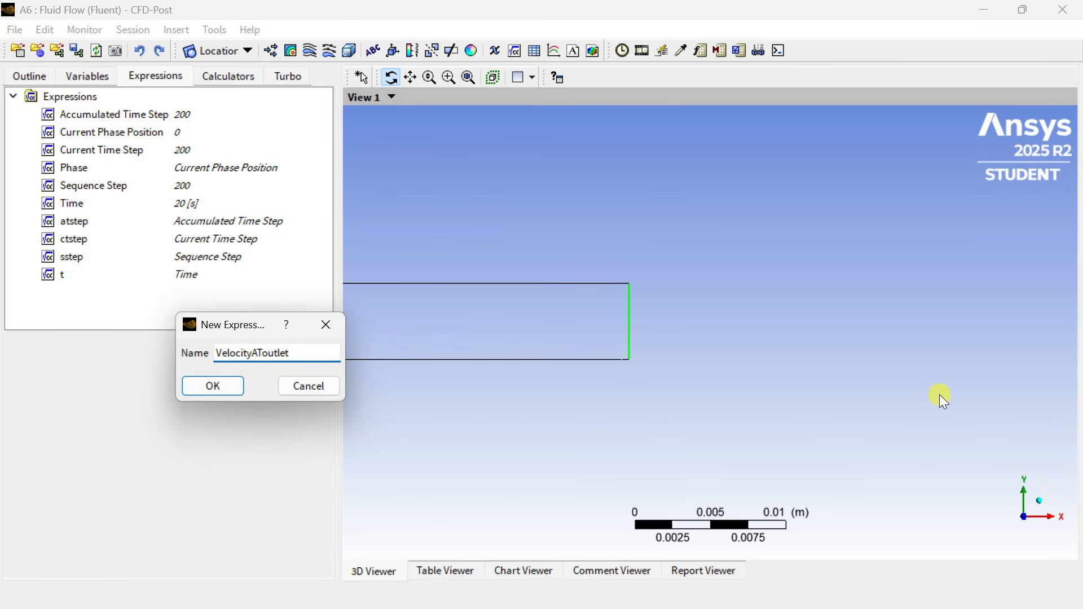
key(Return)
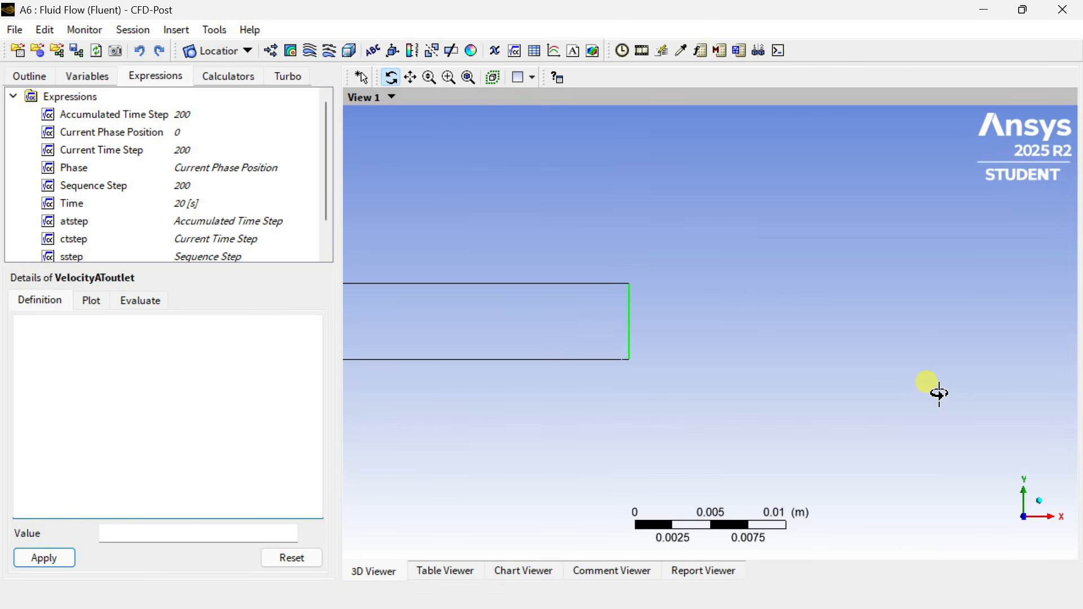
- Start the expression's definition with the CFD-Post function lengthAve and the Velocity variable as its argument
right_click(19, 323)
mouse_move(76, 341)
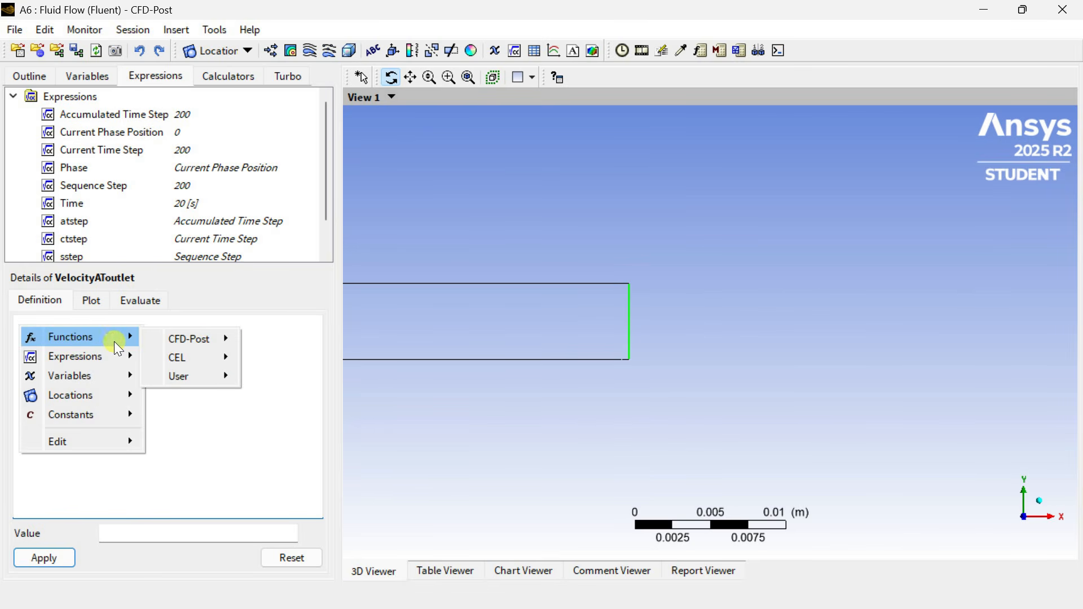
mouse_move(197, 344)
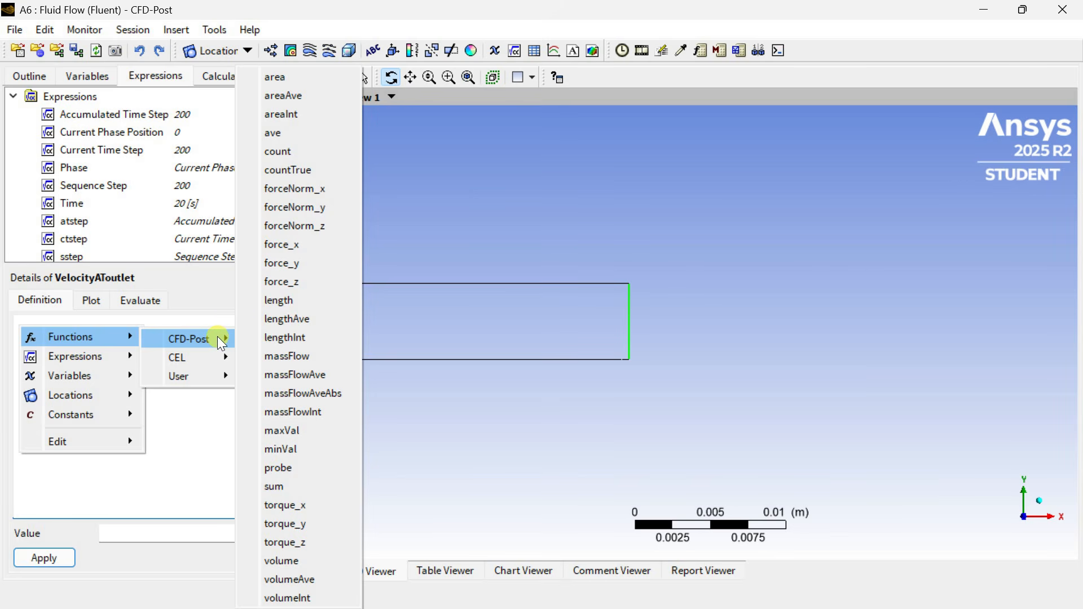
click(295, 319)
right_click(70, 327)
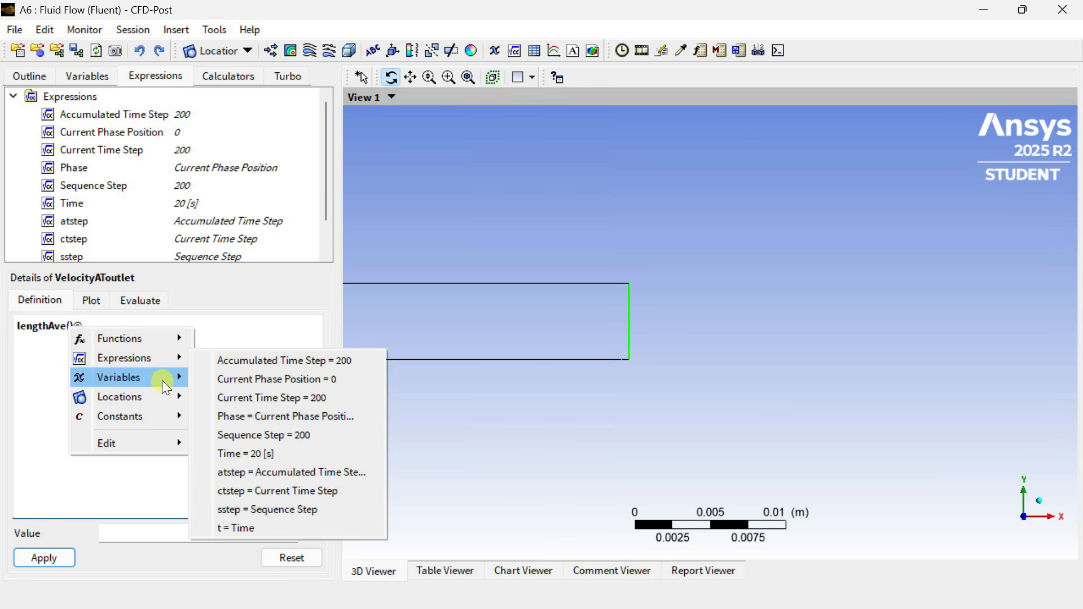
mouse_move(166, 387)
click(243, 426)
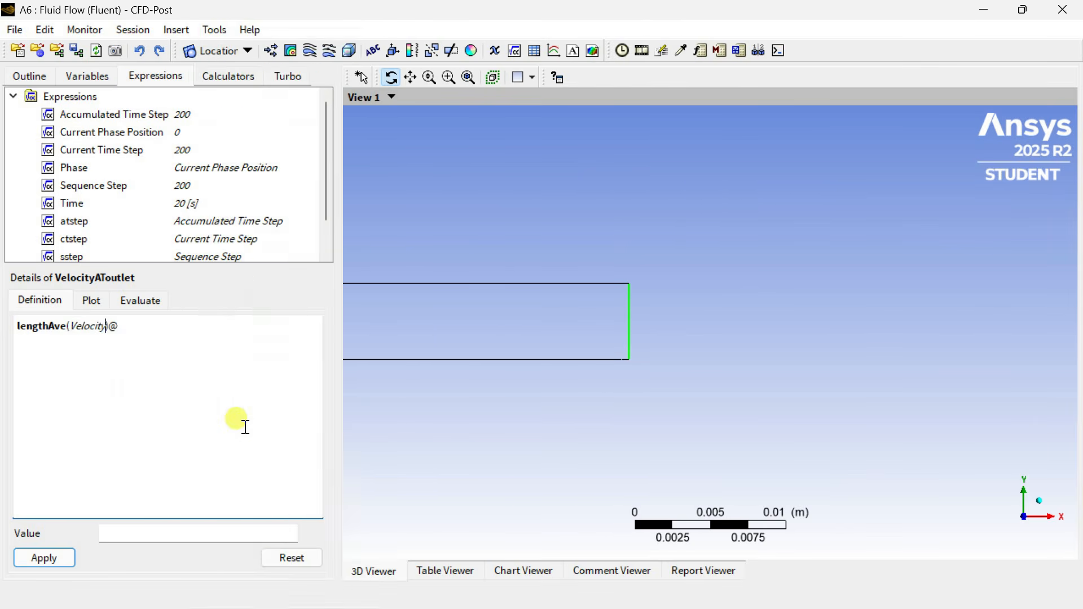
- Try to complete the lengthAve(Velocity) expression with the outlet as its location and apply it
right_click(134, 327)
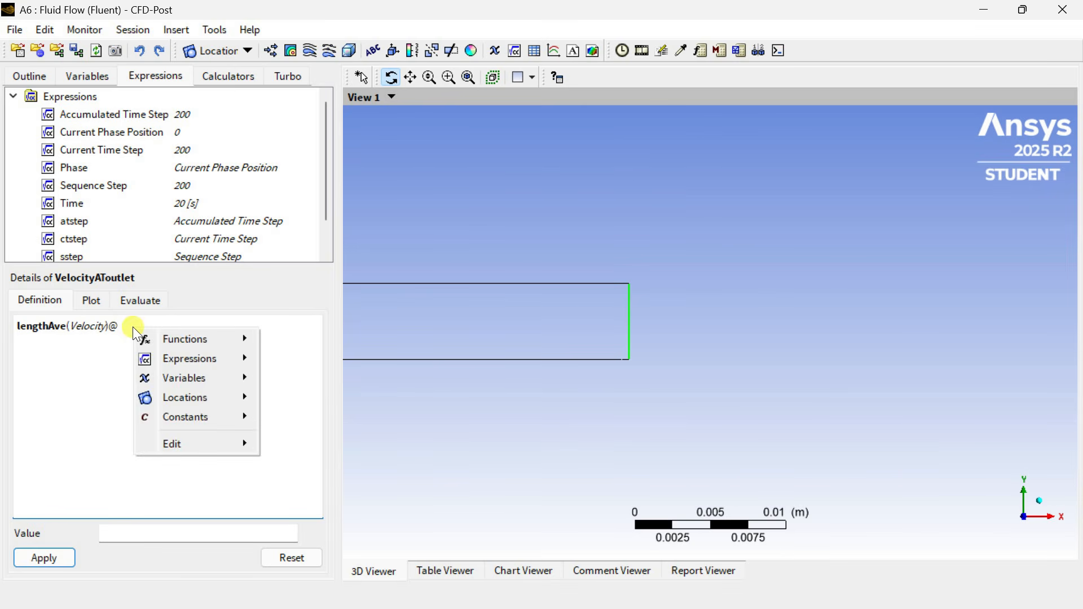
mouse_move(188, 400)
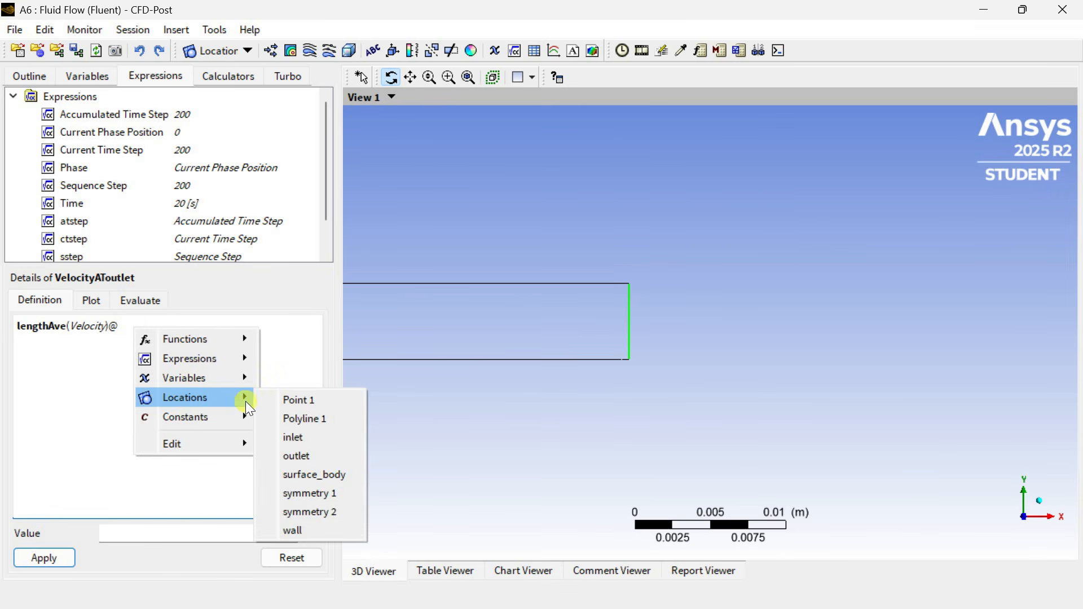
click(291, 452)
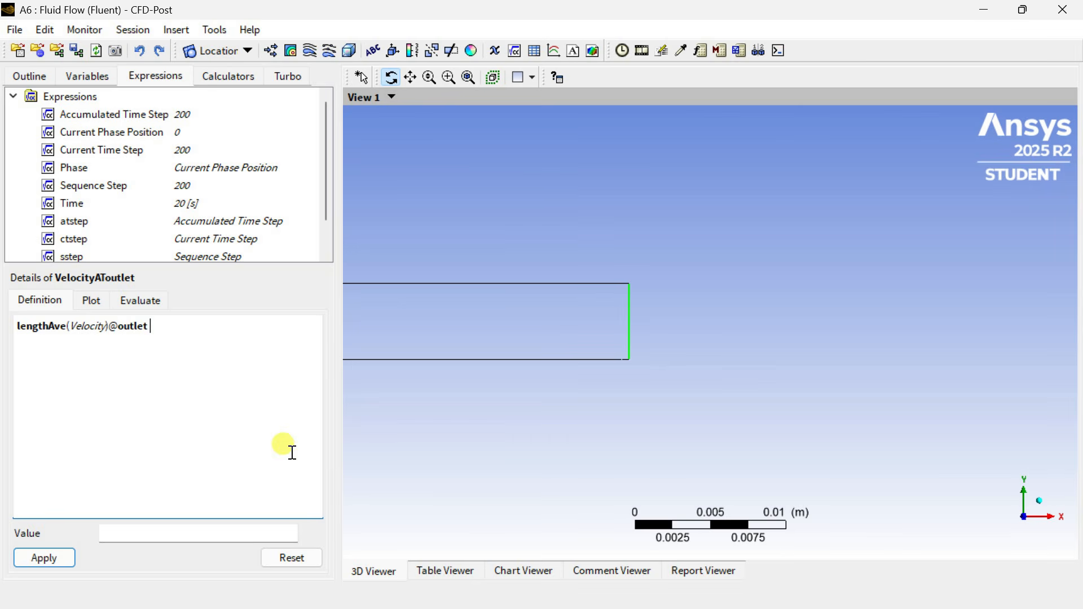
click(45, 557)
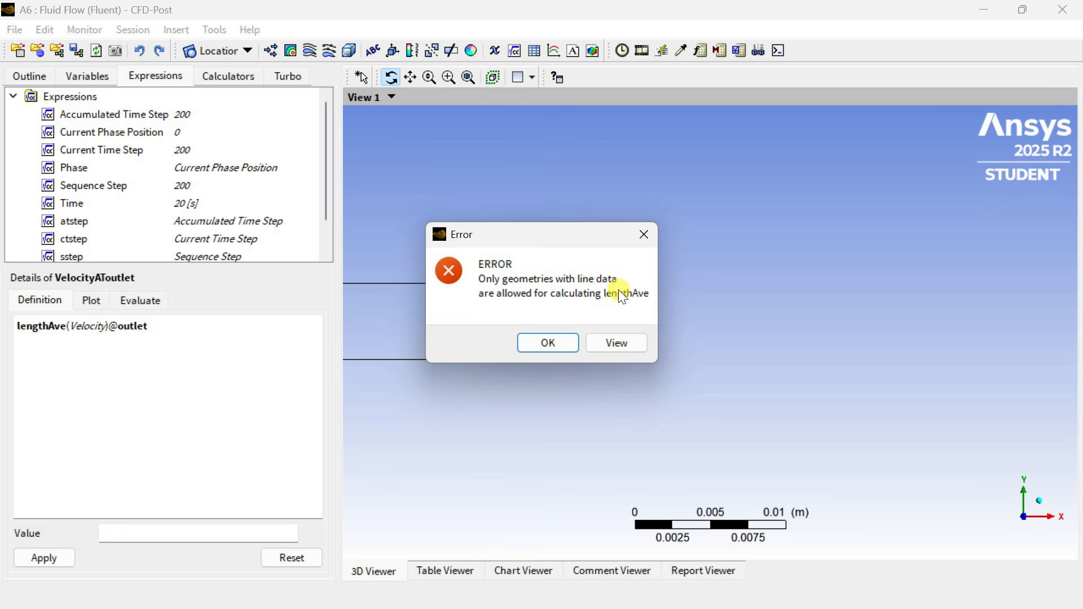
click(551, 341)
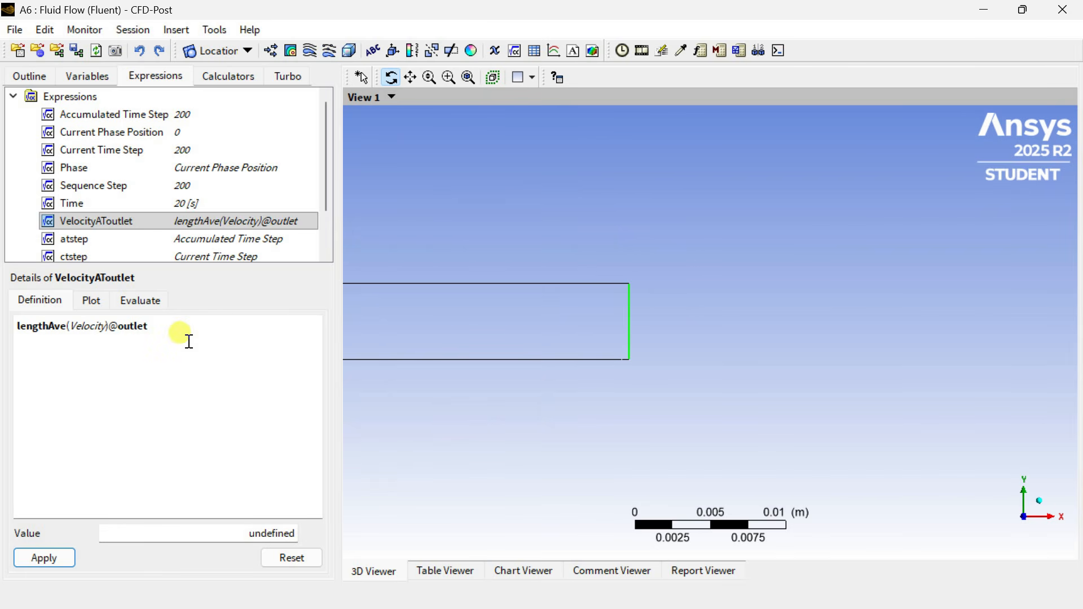
click(163, 331)
key(BackSpace)
key(BackSpace)
key(BackSpace)
key(BackSpace)
key(BackSpace)
key(BackSpace)
key(BackSpace)
right_click(162, 331)
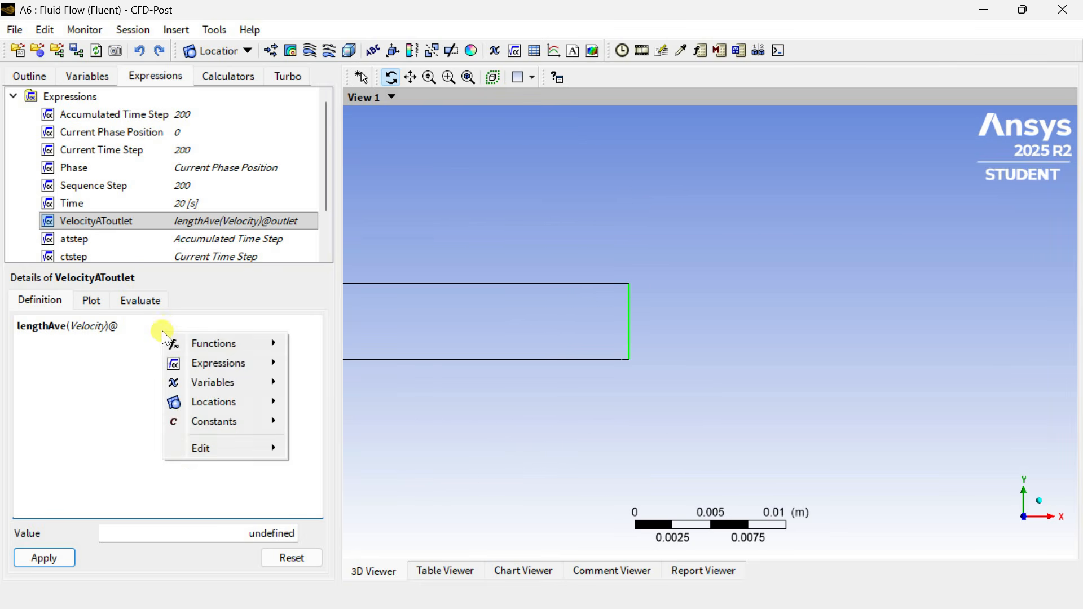
mouse_move(222, 404)
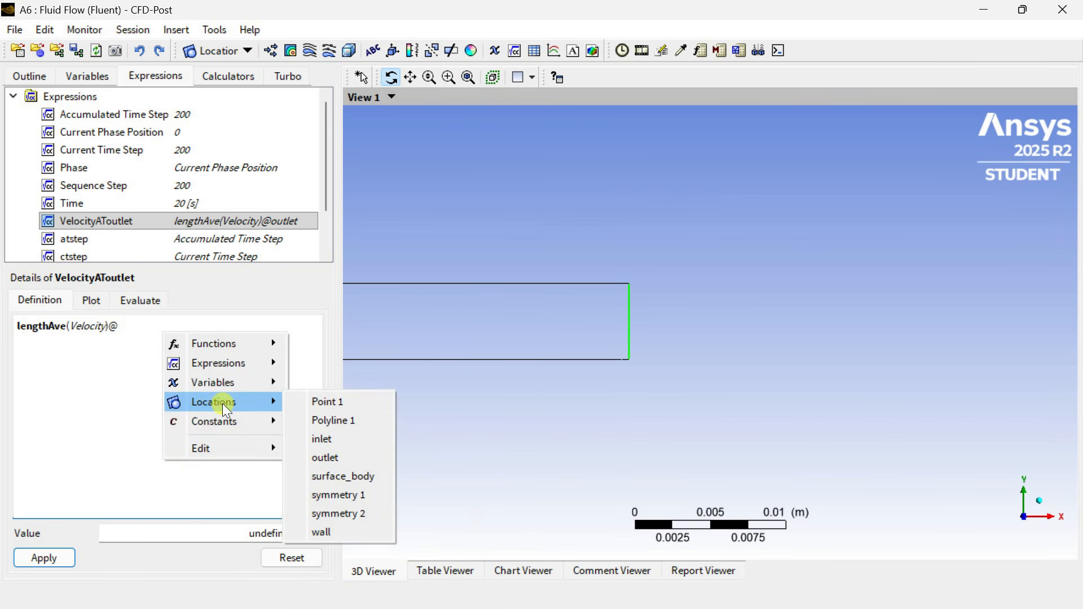
click(341, 420)
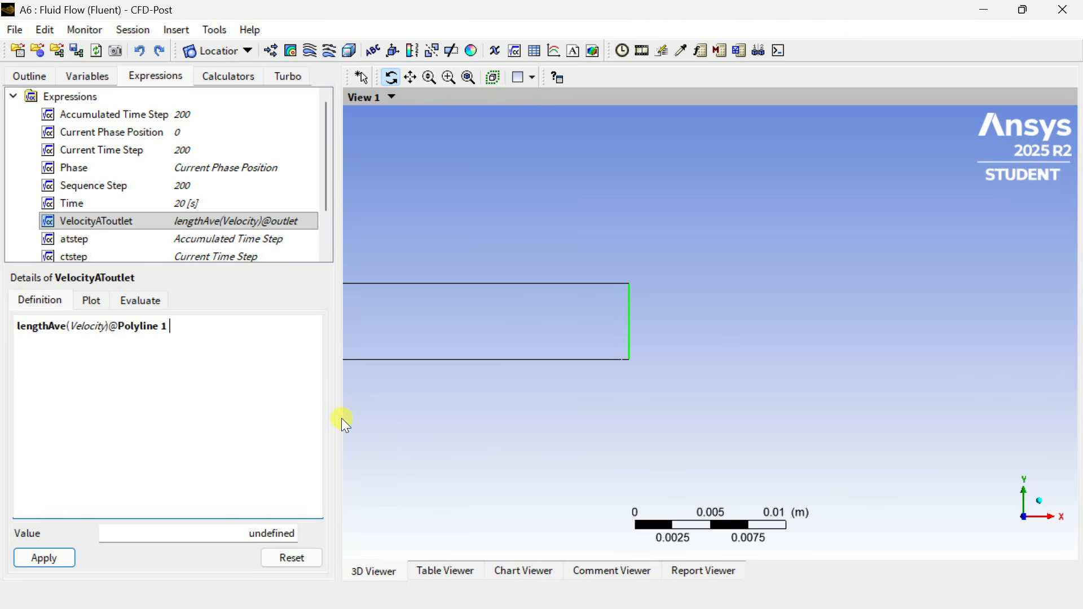
click(40, 559)
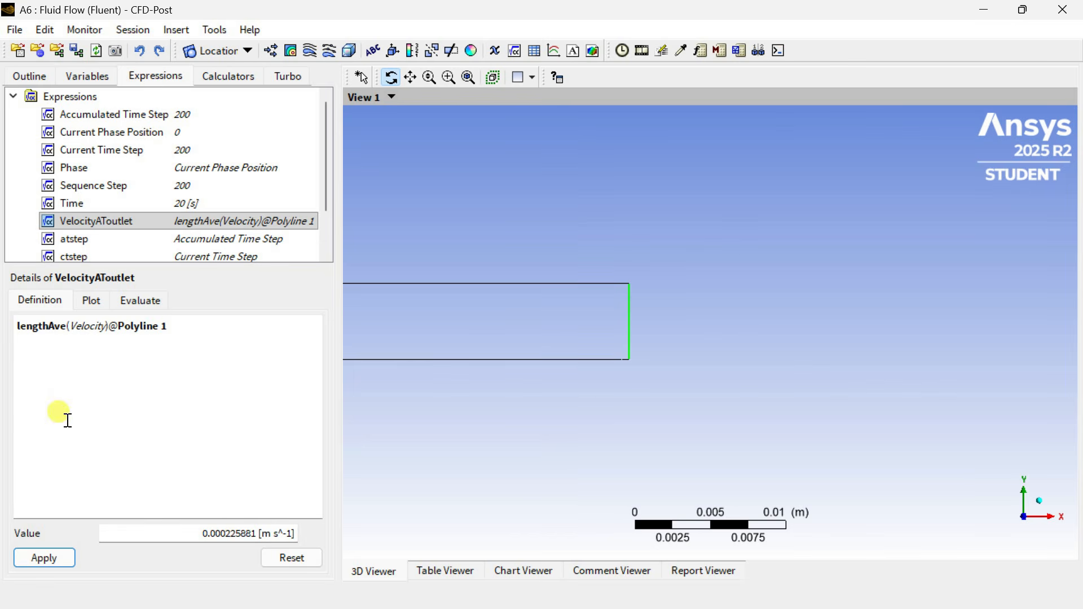
- Insert Chart 2 as an XY - Transient or Sequence chart with the VelocityAToutlet expression as its data source
click(40, 71)
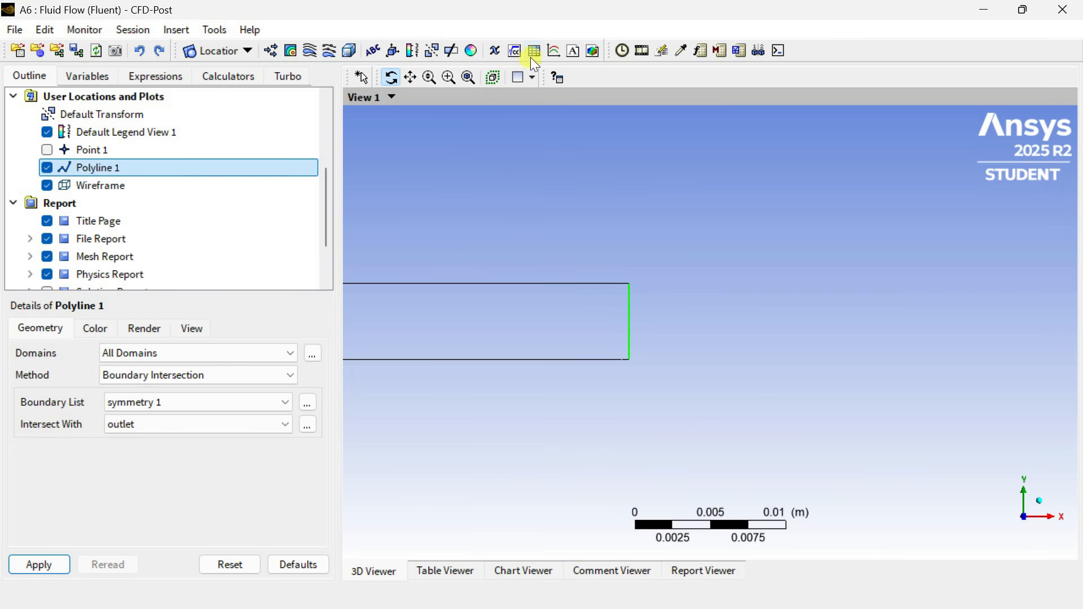
click(553, 52)
click(590, 123)
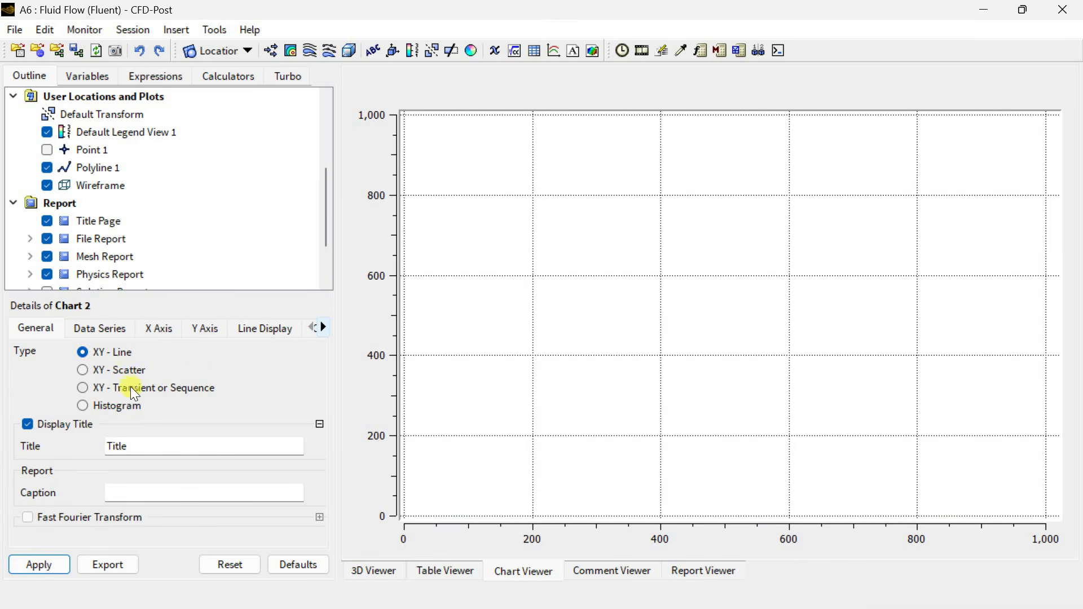
click(100, 328)
click(139, 425)
drag(322, 421, 314, 469)
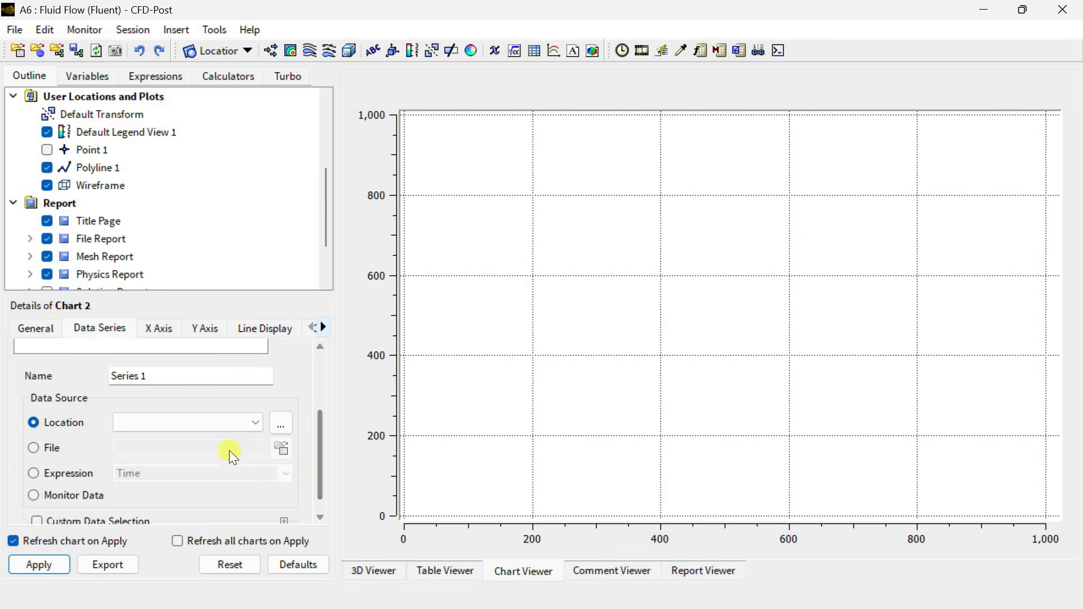
click(69, 472)
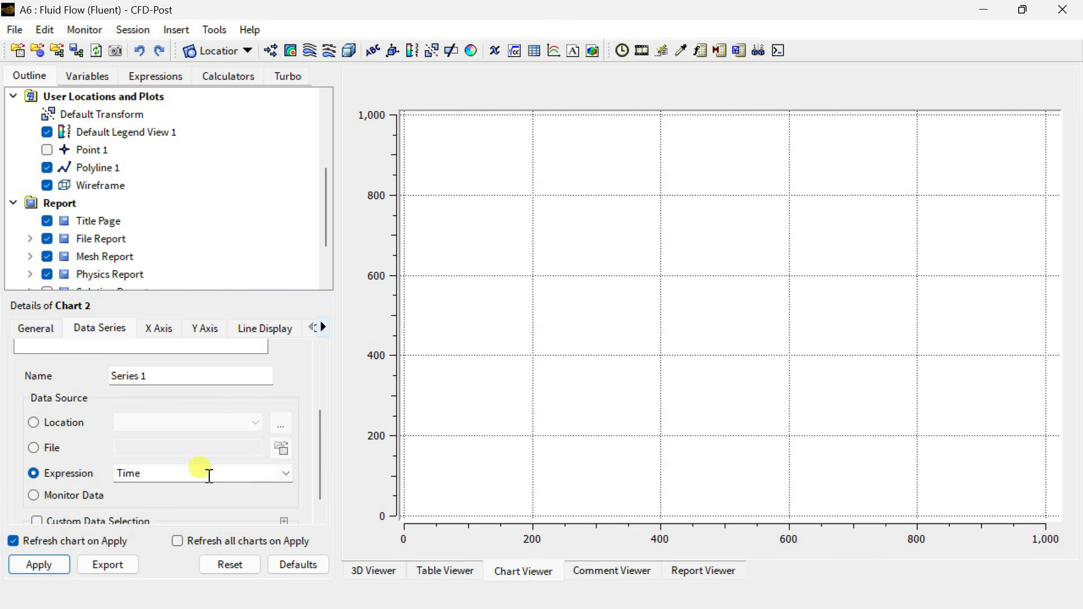
click(284, 474)
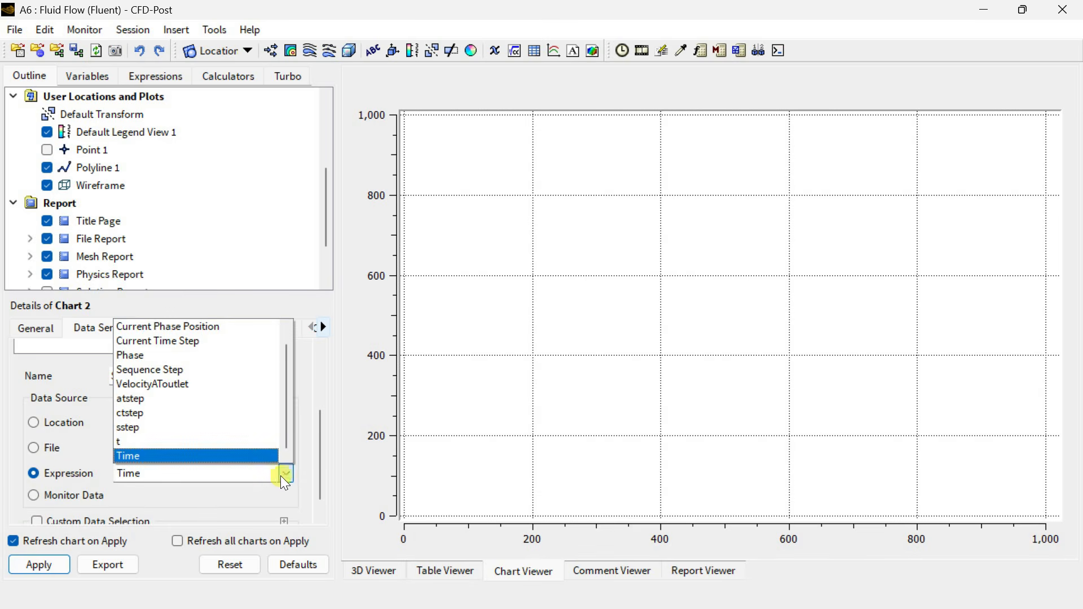
click(212, 385)
- Keep Time as Chart 2's X-axis expression, set its Y-axis variable to Velocity and generate the chart
click(161, 329)
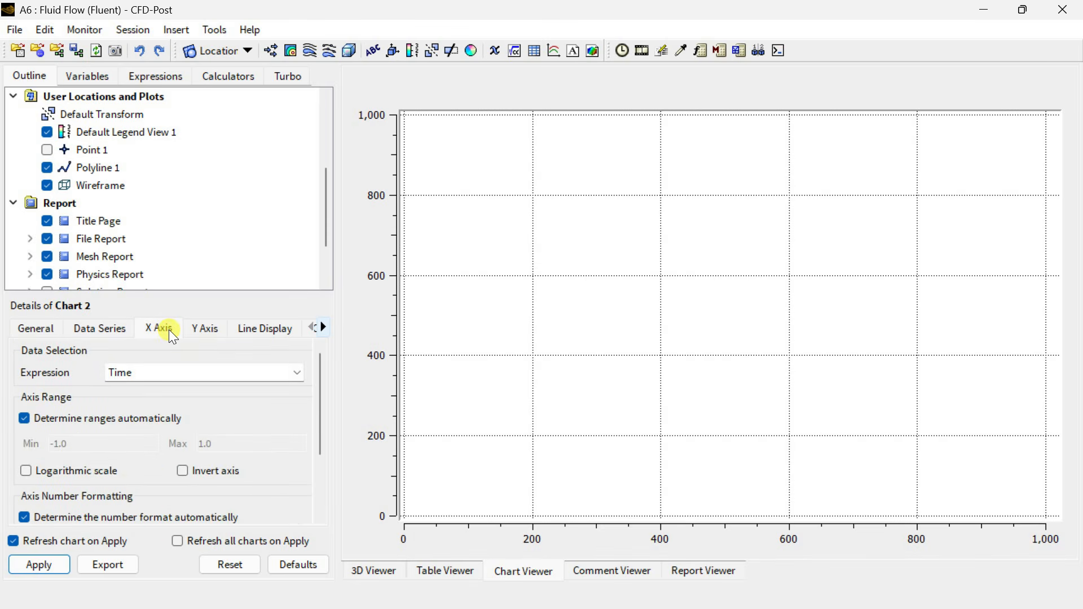
click(202, 327)
click(187, 372)
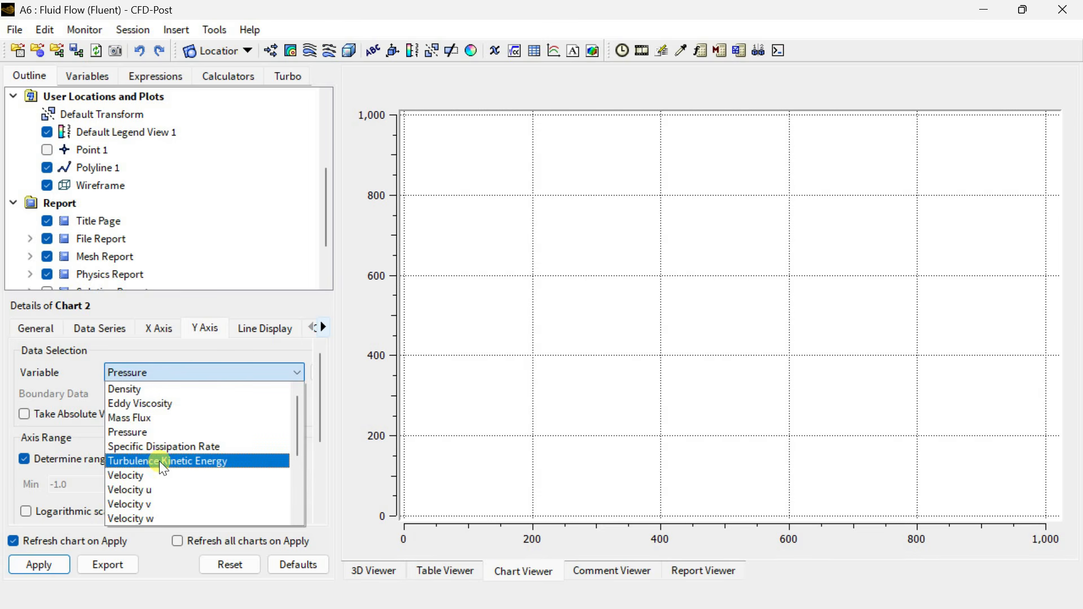
click(159, 474)
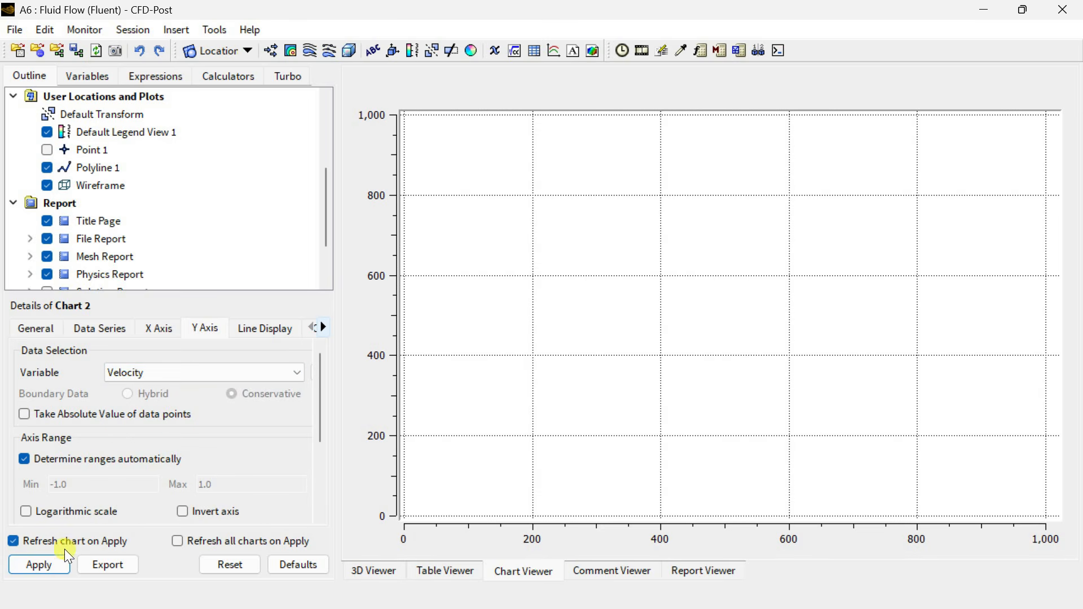
click(46, 564)
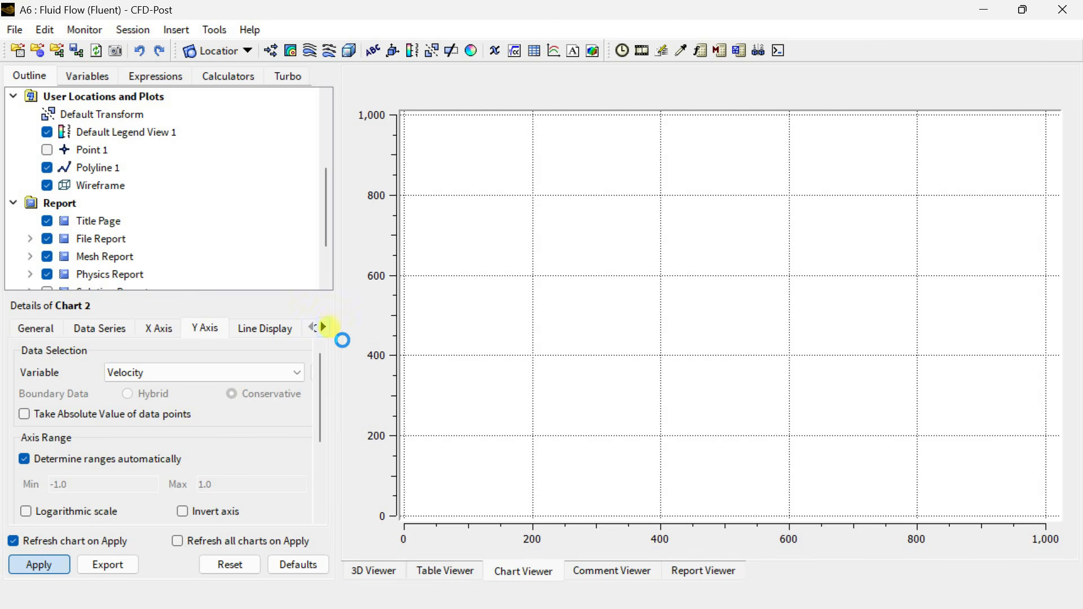